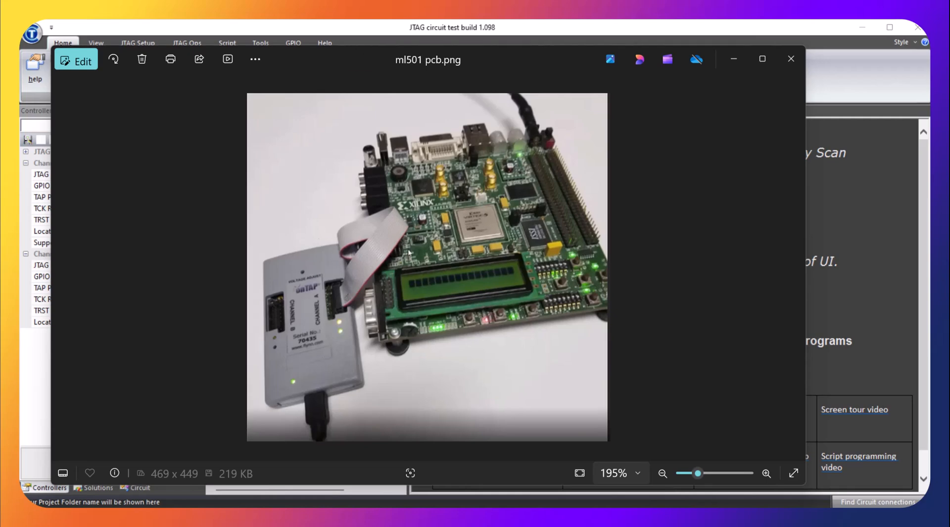
# Switch to JTAG circuit test and create a new project from the folder D:\bsdapps\CT_bsdls without a netlist.
pyautogui.hotkey('alt', 'Tab')
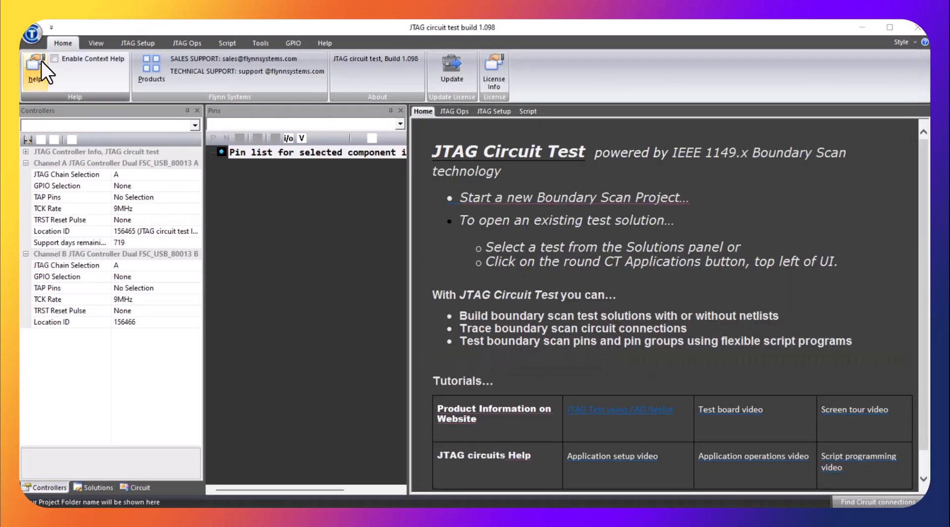
pyautogui.click(31, 37)
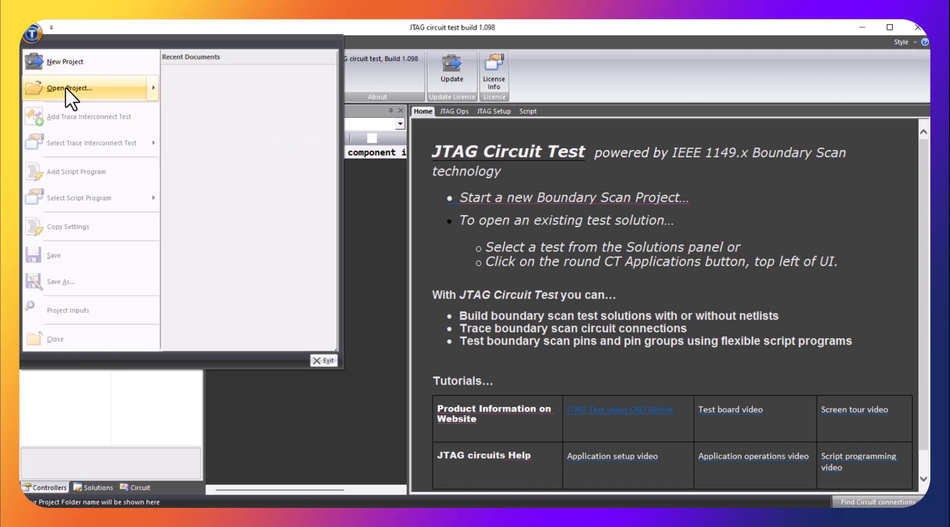
pyautogui.click(75, 62)
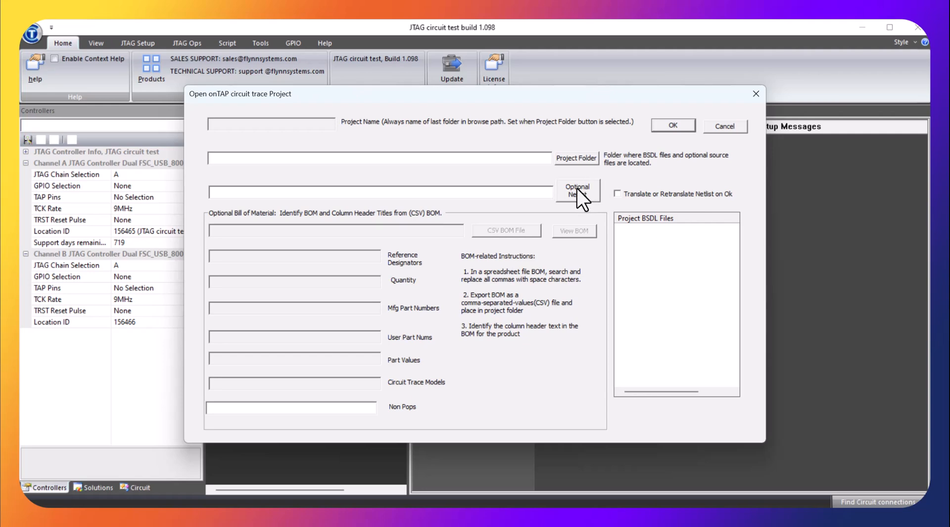
pyautogui.click(579, 159)
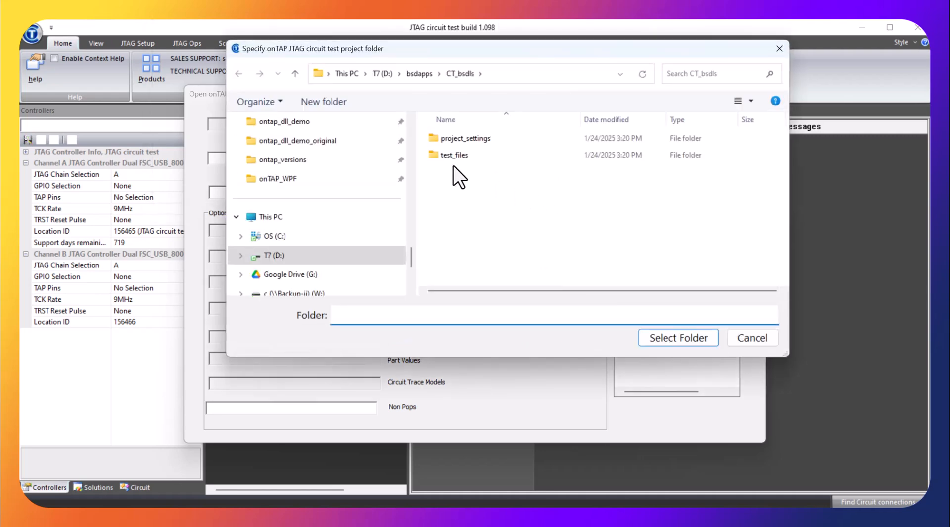
pyautogui.click(667, 344)
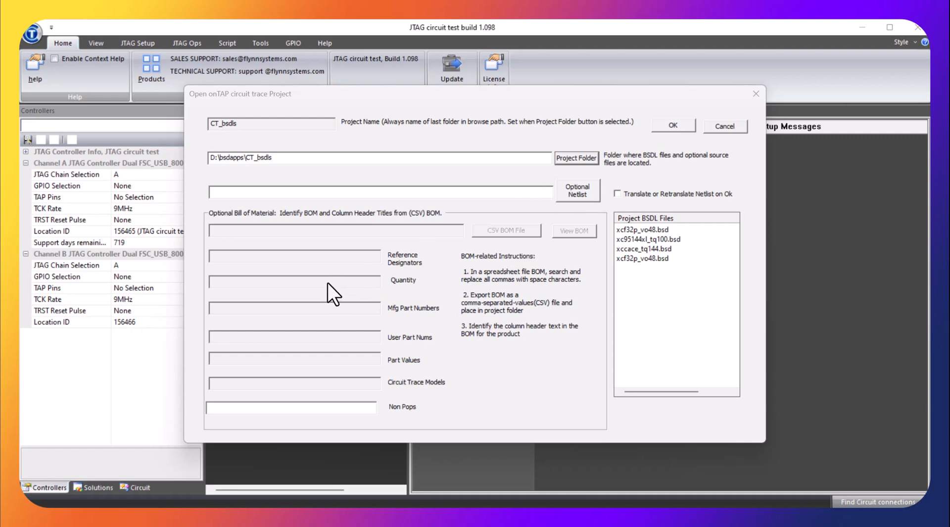
pyautogui.click(670, 125)
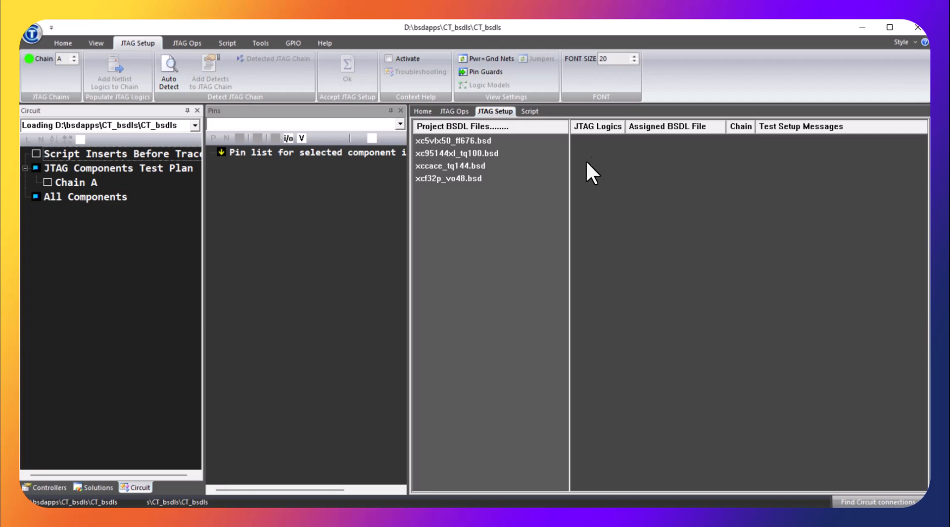
# Auto-detect the board's JTAG chain and add the detected devices to chain A.
pyautogui.click(170, 73)
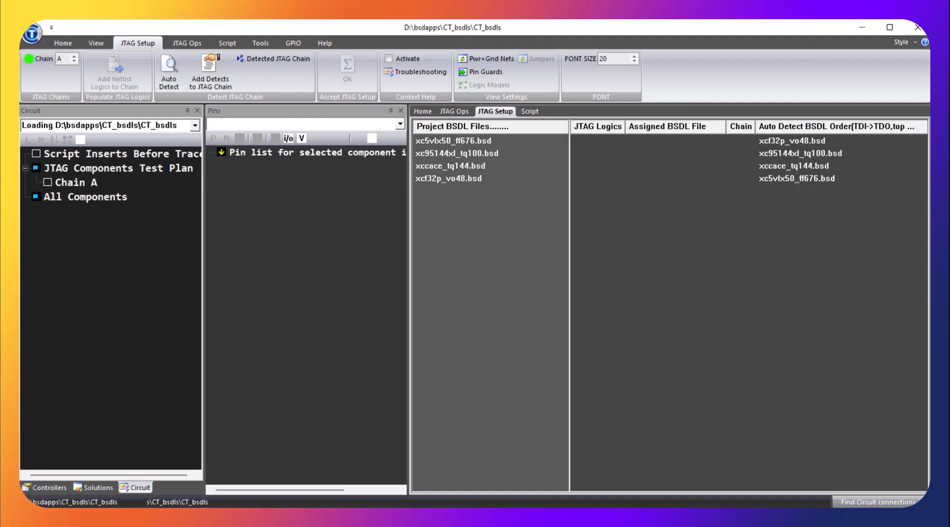
pyautogui.click(213, 75)
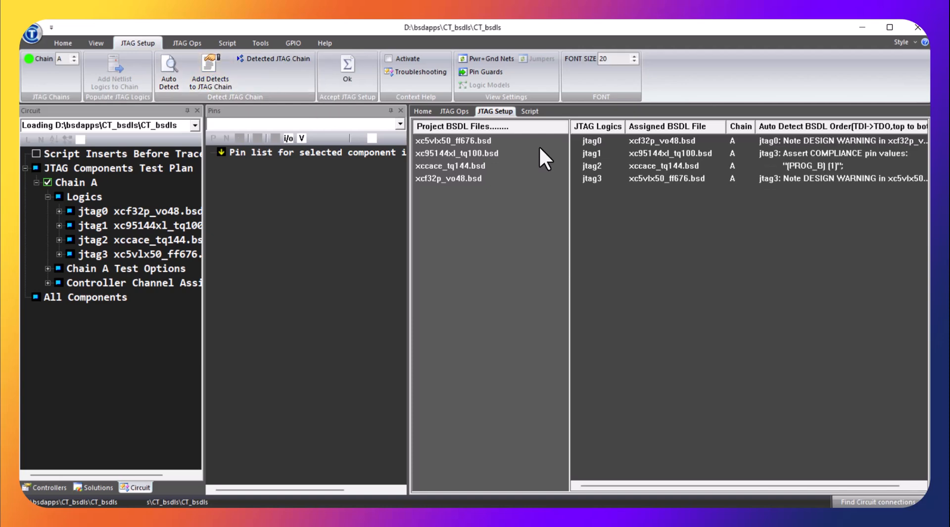
# Rename JTAG logic jtag0 (xcf32p_vo48.bsd) to U4 and jtag1 (xc95144xl_tq100.bsd) to U3.
pyautogui.click(596, 140)
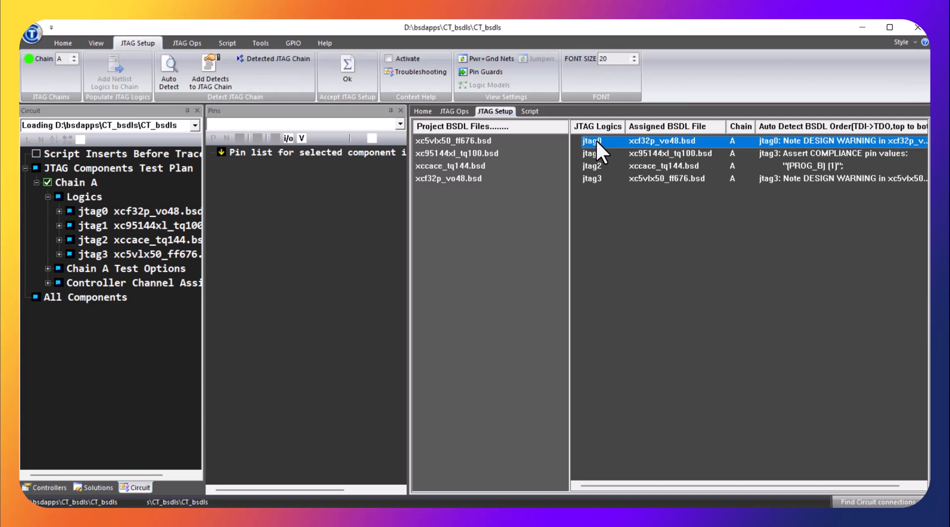
pyautogui.click(594, 141)
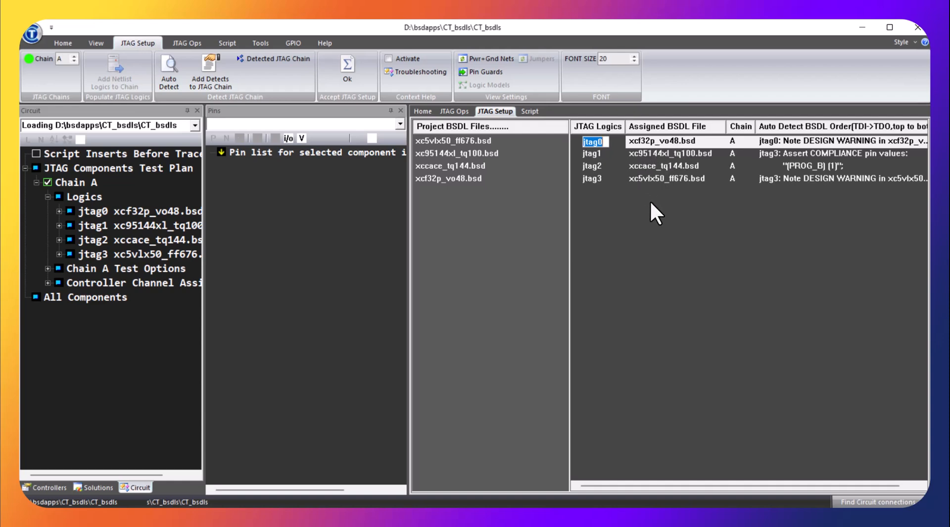
pyautogui.write('U4')
pyautogui.press('Return')
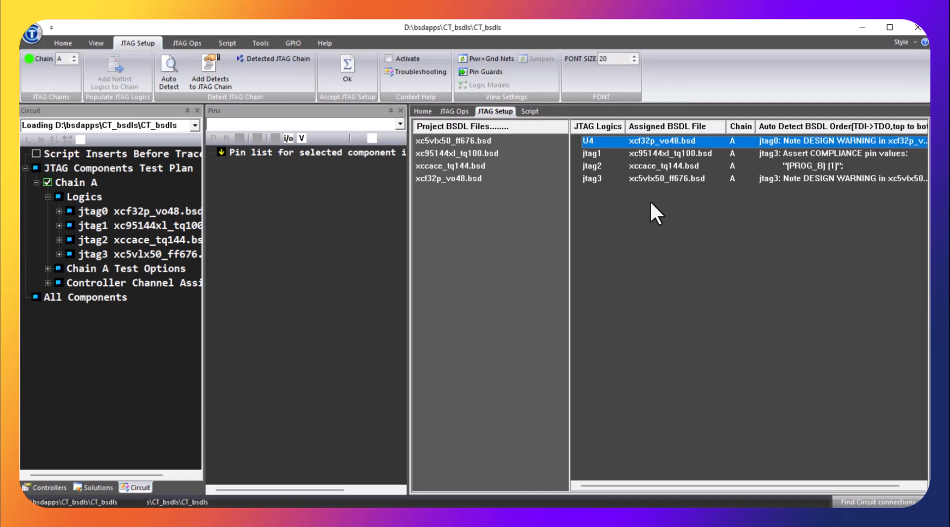
pyautogui.click(595, 153)
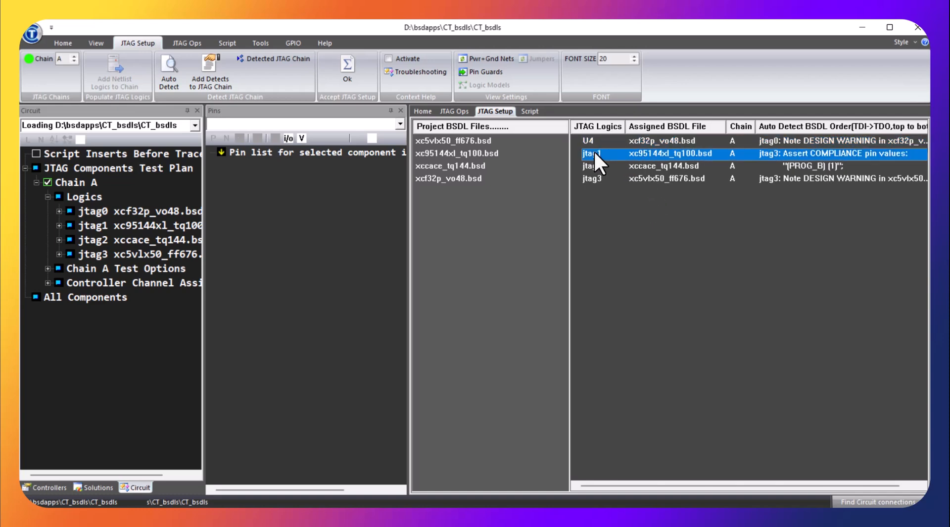
pyautogui.click(590, 154)
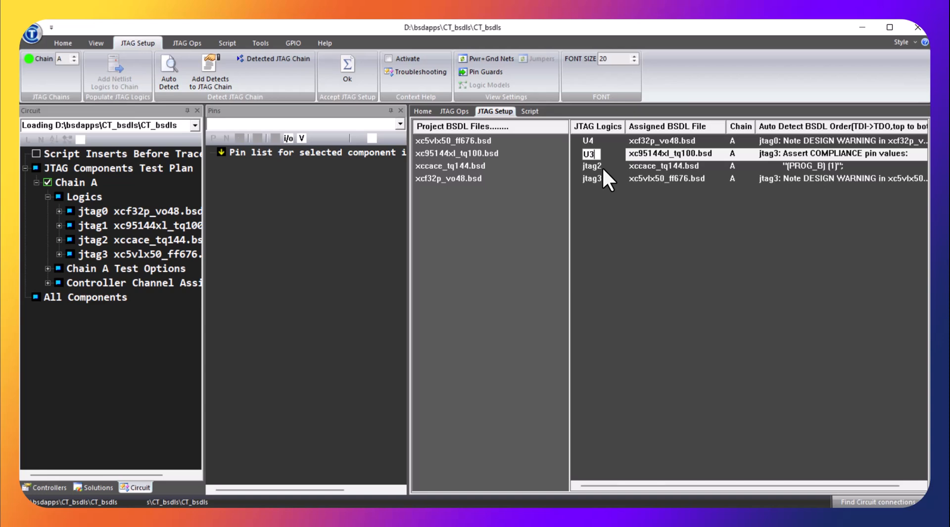
pyautogui.press('Return')
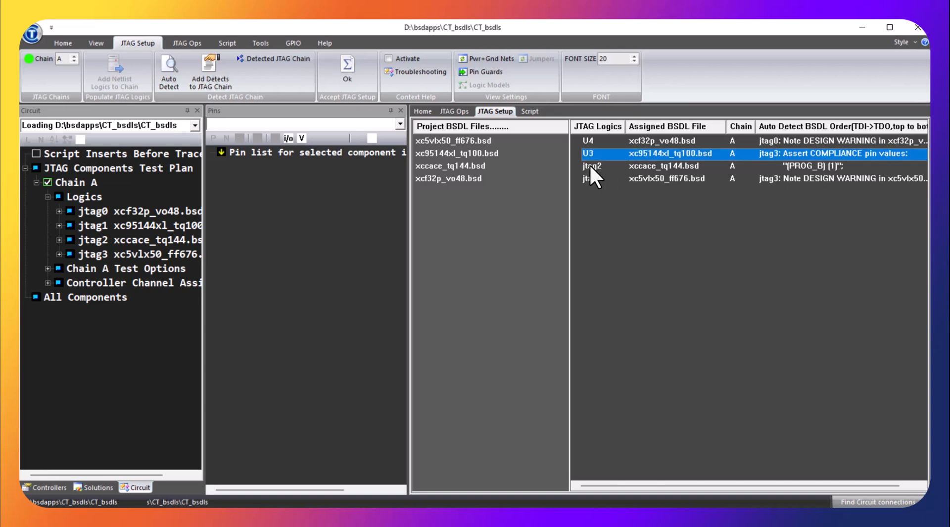
# Rename JTAG logic jtag2 (xccace_tq144.bsd) to U2 and jtag3 (xc5vlx50_ff676.bsd) to U1.
pyautogui.click(589, 165)
pyautogui.click(590, 165)
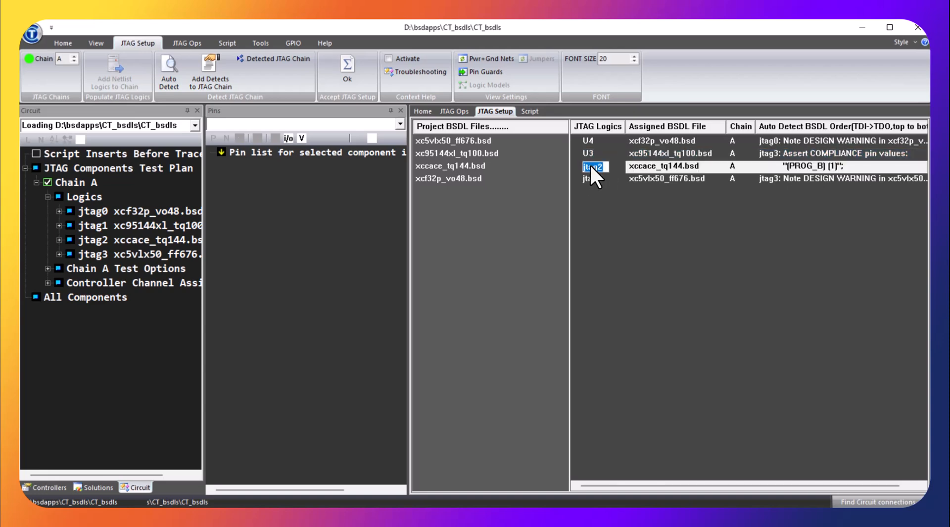
pyautogui.write('U3')
pyautogui.press('Return')
pyautogui.click(590, 178)
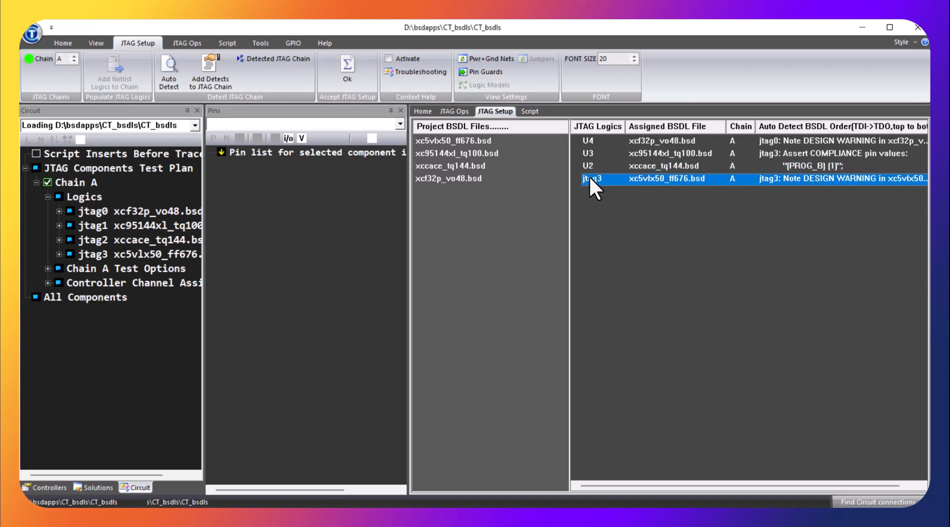
pyautogui.click(591, 178)
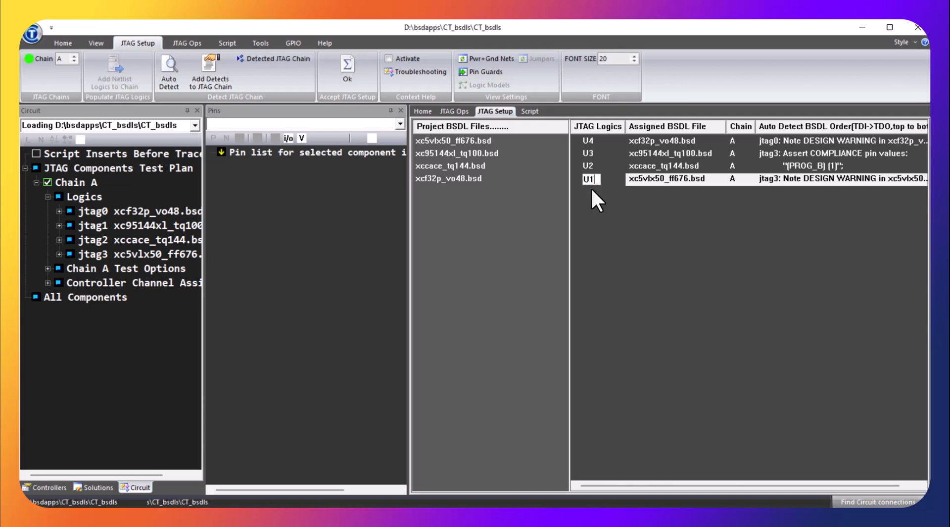
pyautogui.press('Return')
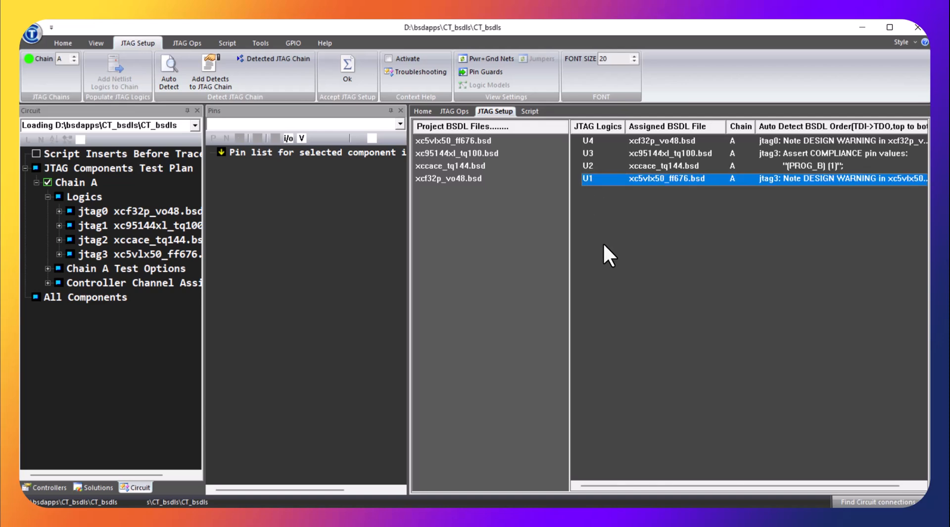
# Review the chain and BSDL assignment options available for U4 without choosing any.
pyautogui.click(732, 140)
pyautogui.rightClick(733, 141)
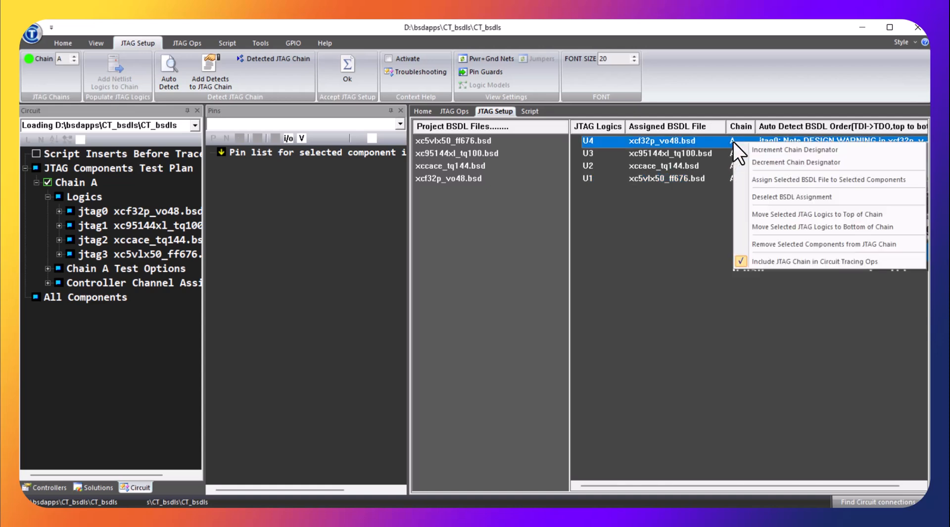
pyautogui.click(693, 256)
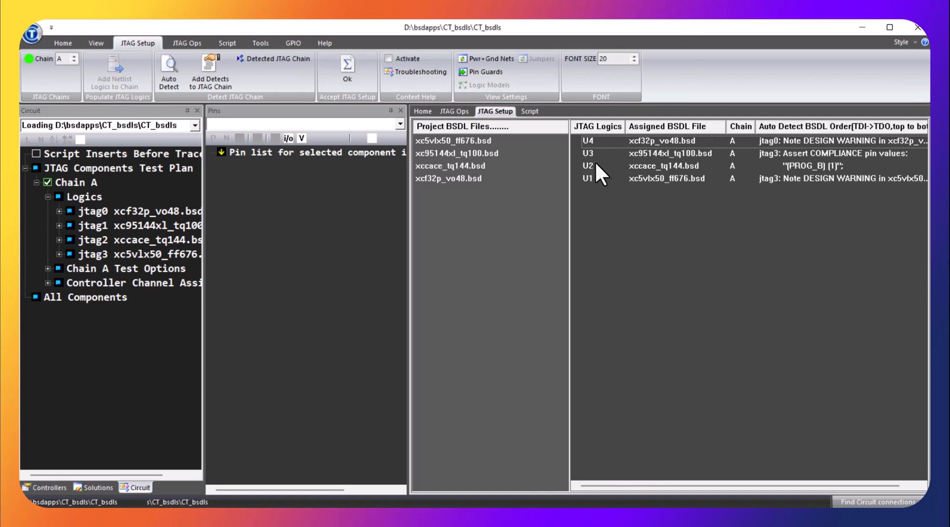
# Accept the JTAG setup and set the JTAG chain selection of controller Channel B to None.
pyautogui.click(351, 70)
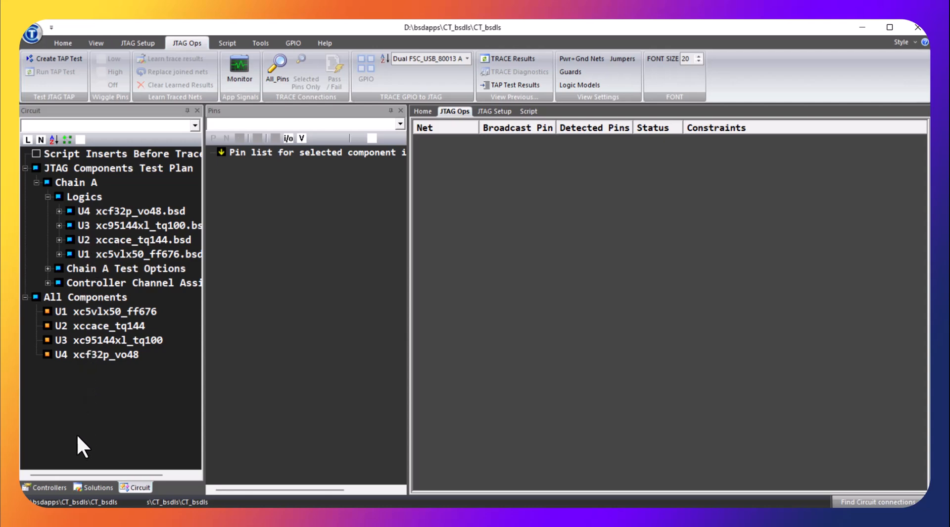
pyautogui.click(55, 488)
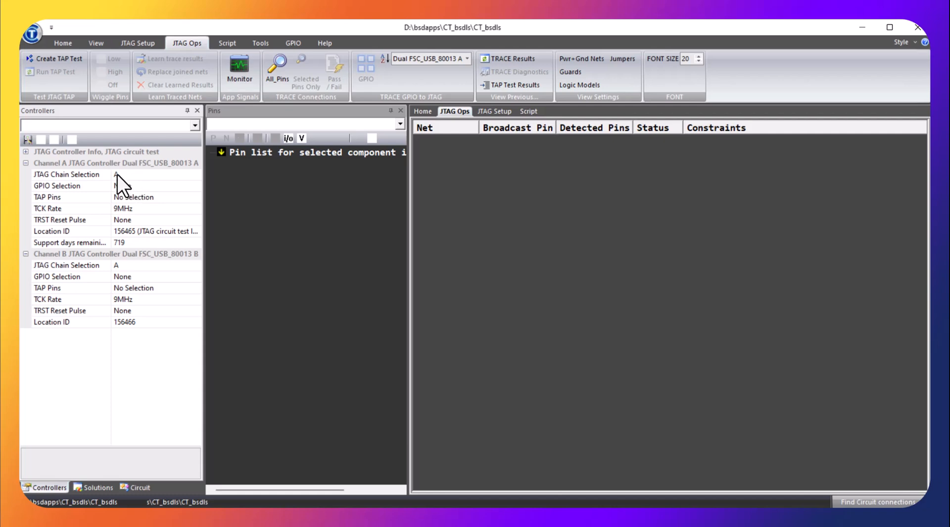
pyautogui.click(197, 208)
pyautogui.click(196, 208)
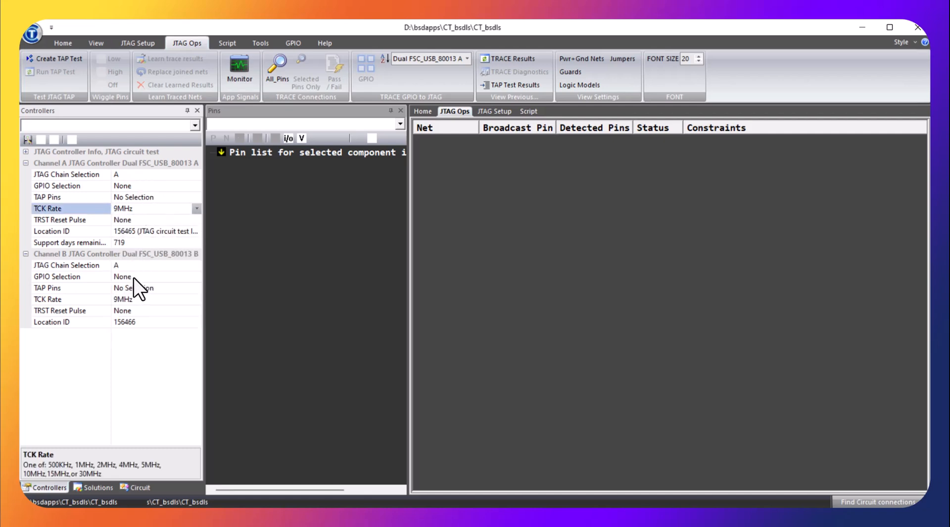
pyautogui.click(197, 265)
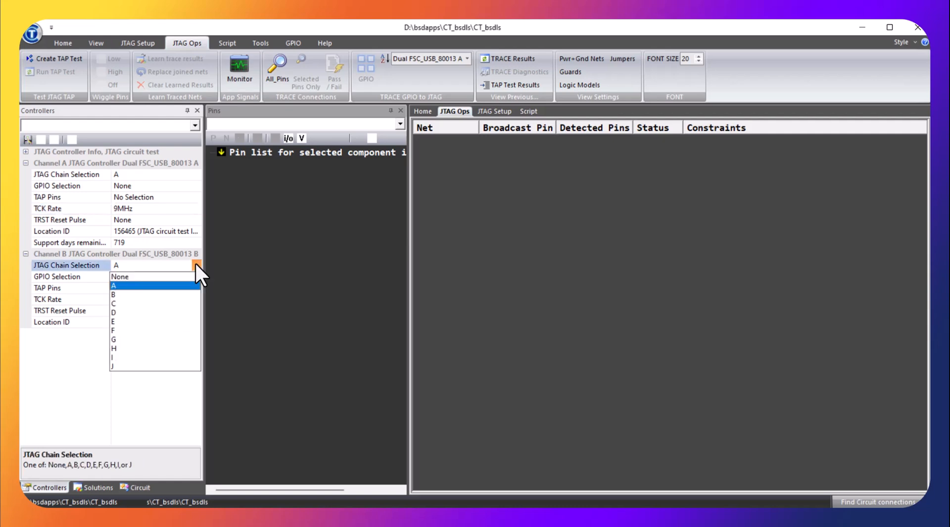
pyautogui.click(154, 277)
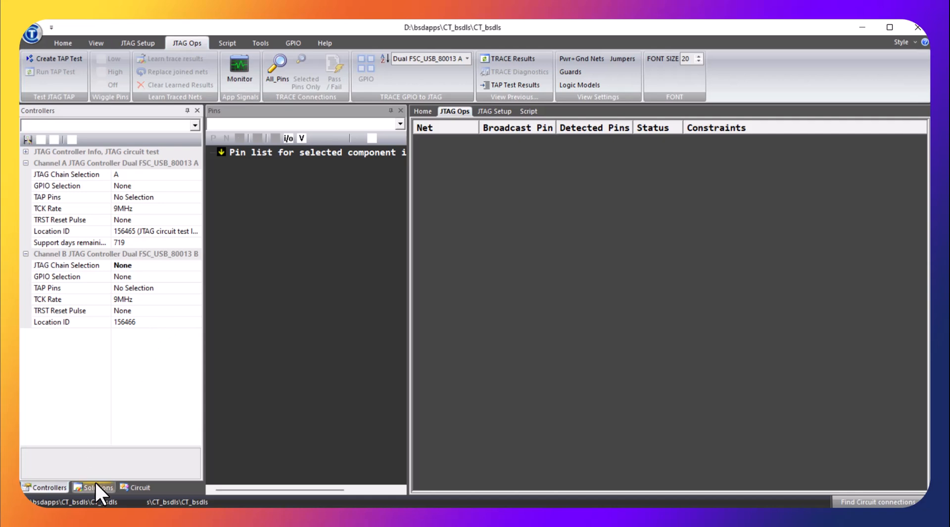
# List the circuit's nets and assign U1_GND and U2_GND as ground nets.
pyautogui.click(139, 486)
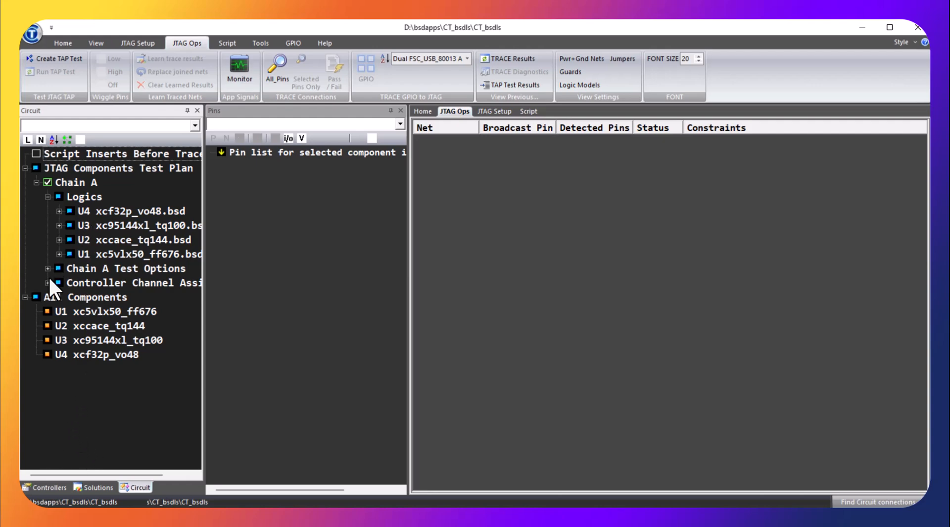
pyautogui.click(40, 141)
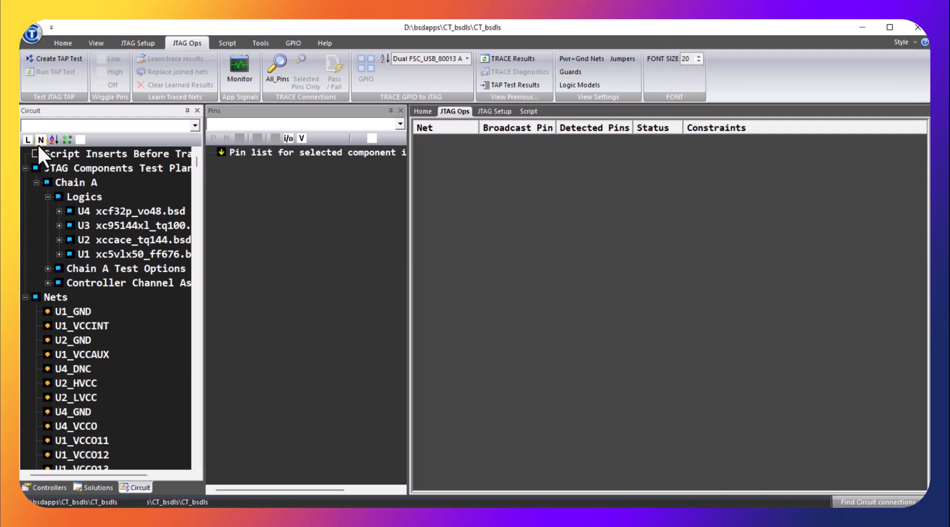
pyautogui.scroll(-1, 102, 343)
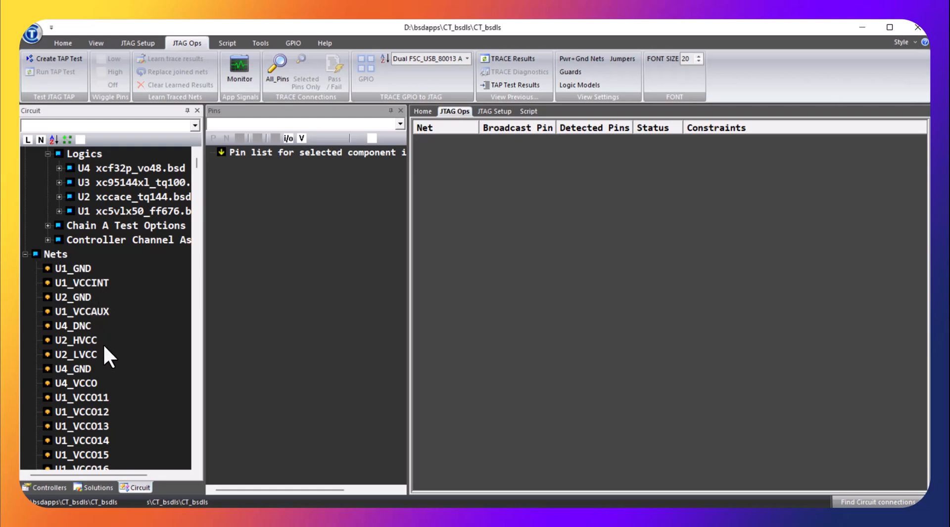
pyautogui.click(57, 268)
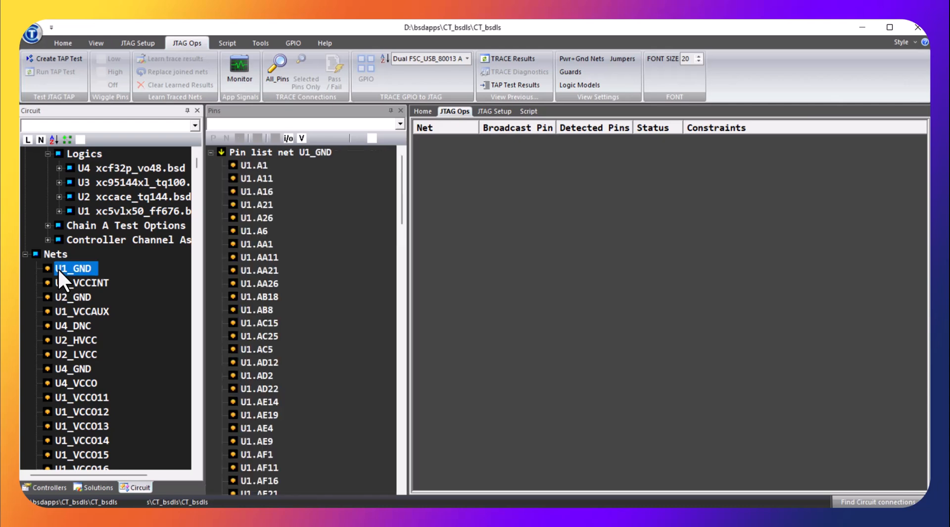
pyautogui.keyDown('ctrl'); pyautogui.click(59, 296); pyautogui.keyUp('ctrl')
pyautogui.rightClick(58, 266)
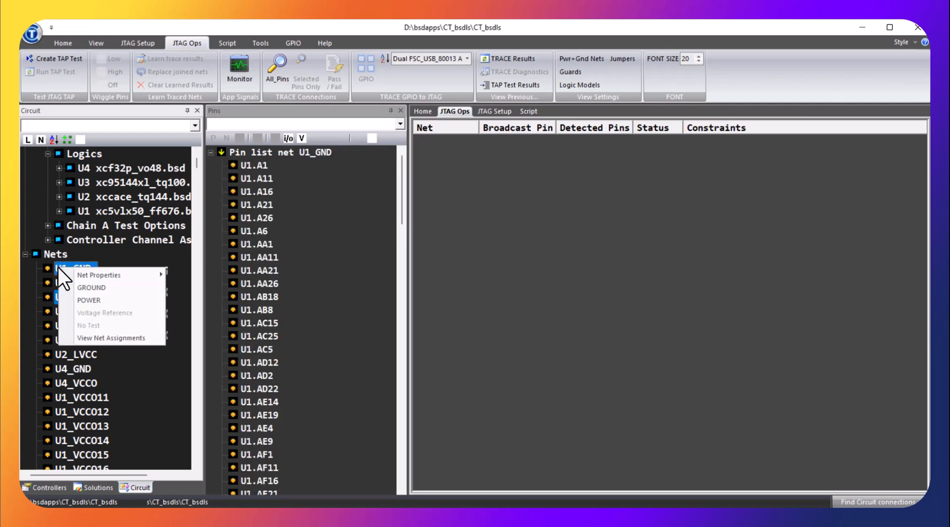
pyautogui.click(91, 288)
# Assign U1_VCCINT, U1_VCCAUX, U2_HVCC, U2_LVCC, U4_VCCO and U1_VCCO11 through U1_VCCO14 as power nets.
pyautogui.click(92, 282)
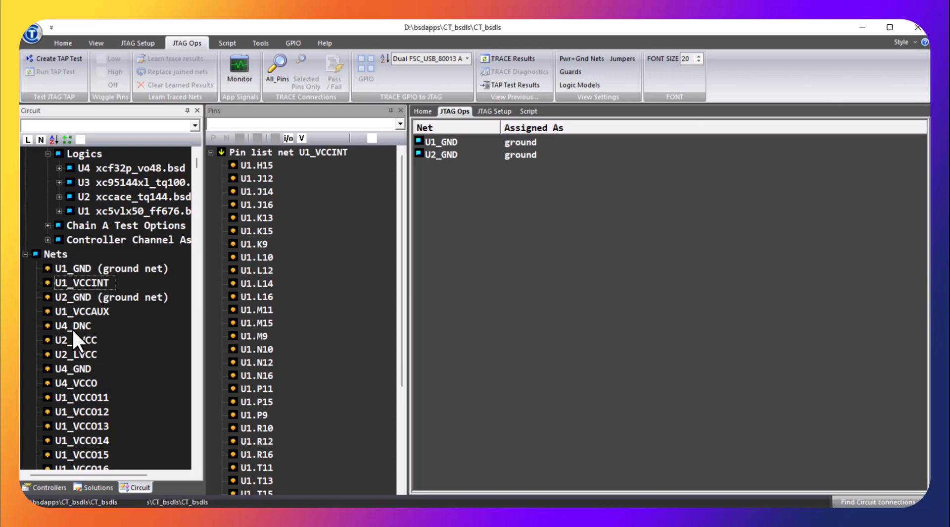
pyautogui.click(58, 340)
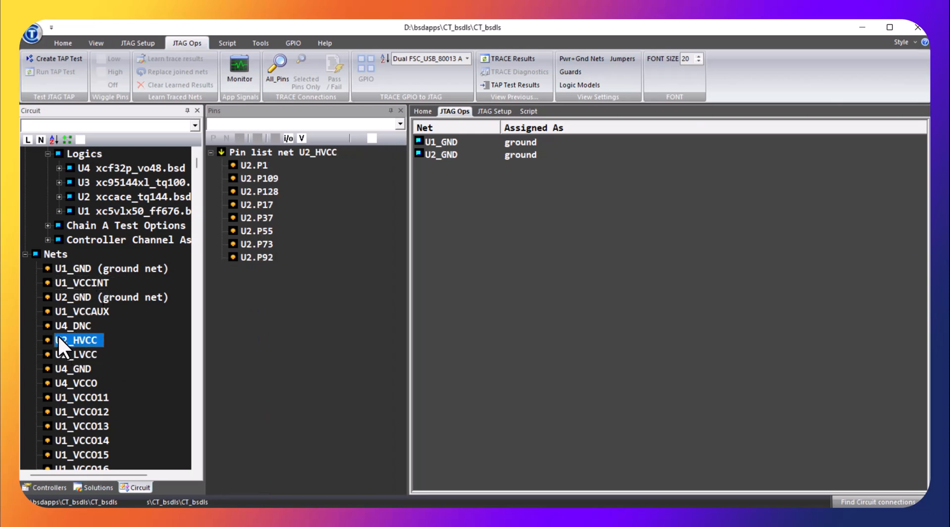
pyautogui.keyDown('ctrl'); pyautogui.click(57, 283); pyautogui.keyUp('ctrl')
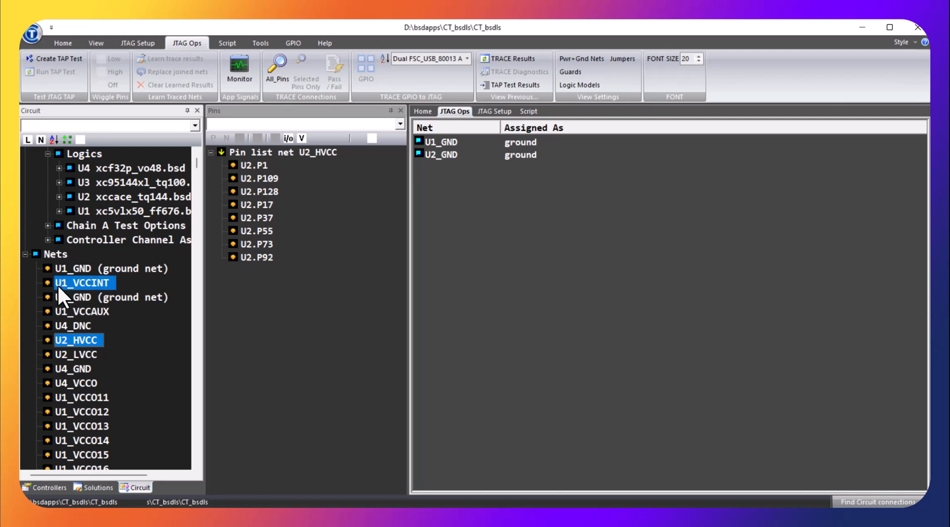
pyautogui.keyDown('ctrl'); pyautogui.click(56, 312); pyautogui.keyUp('ctrl')
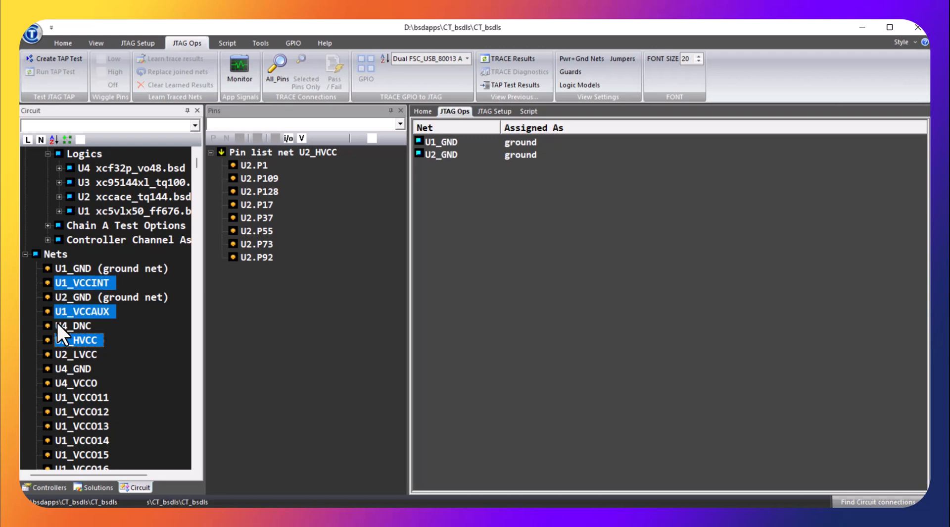
pyautogui.keyDown('ctrl'); pyautogui.click(62, 355); pyautogui.keyUp('ctrl')
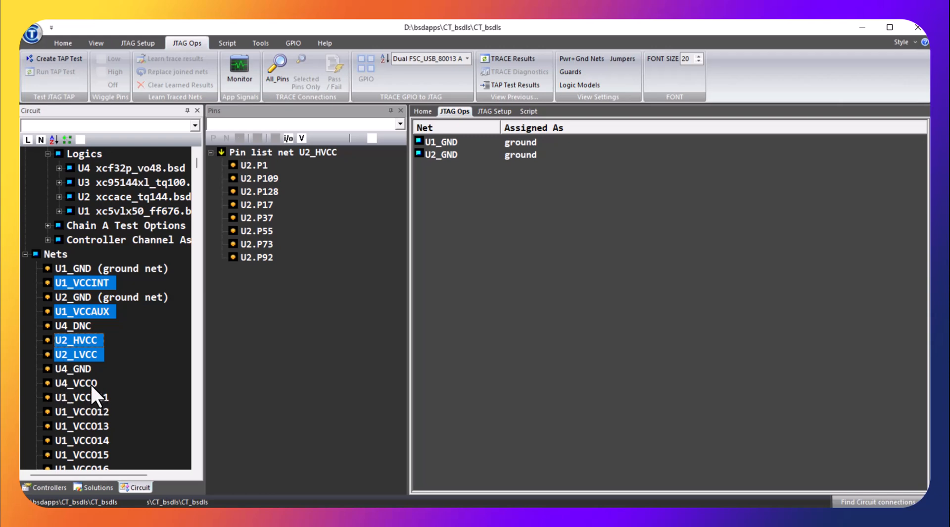
pyautogui.keyDown('ctrl'); pyautogui.click(91, 383); pyautogui.keyUp('ctrl')
pyautogui.keyDown('ctrl'); pyautogui.click(93, 398); pyautogui.keyUp('ctrl')
pyautogui.keyDown('ctrl'); pyautogui.click(99, 410); pyautogui.keyUp('ctrl')
pyautogui.keyDown('ctrl'); pyautogui.click(101, 424); pyautogui.keyUp('ctrl')
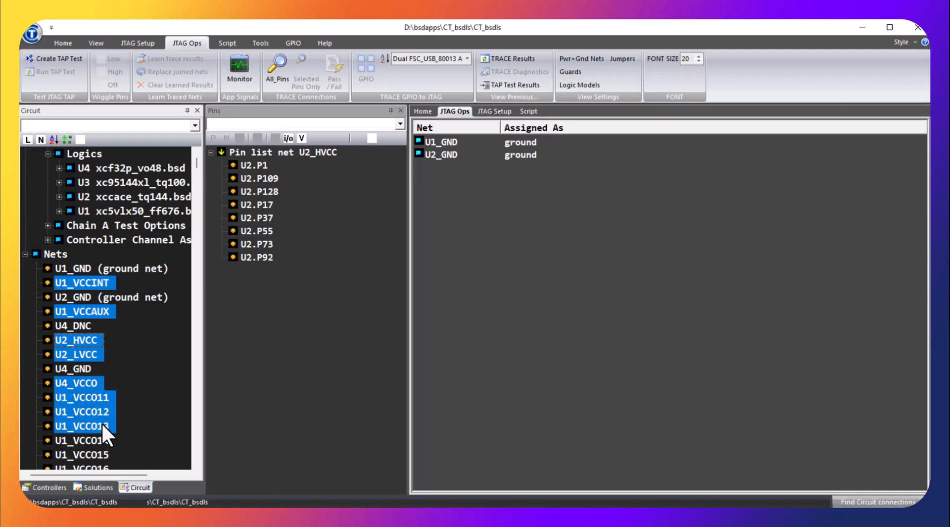
pyautogui.keyDown('ctrl'); pyautogui.click(104, 440); pyautogui.keyUp('ctrl')
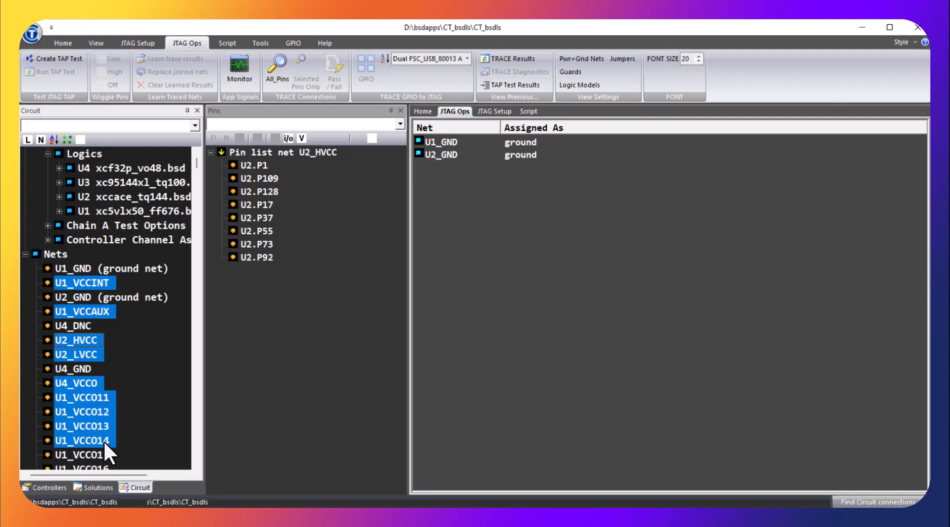
pyautogui.rightClick(92, 415)
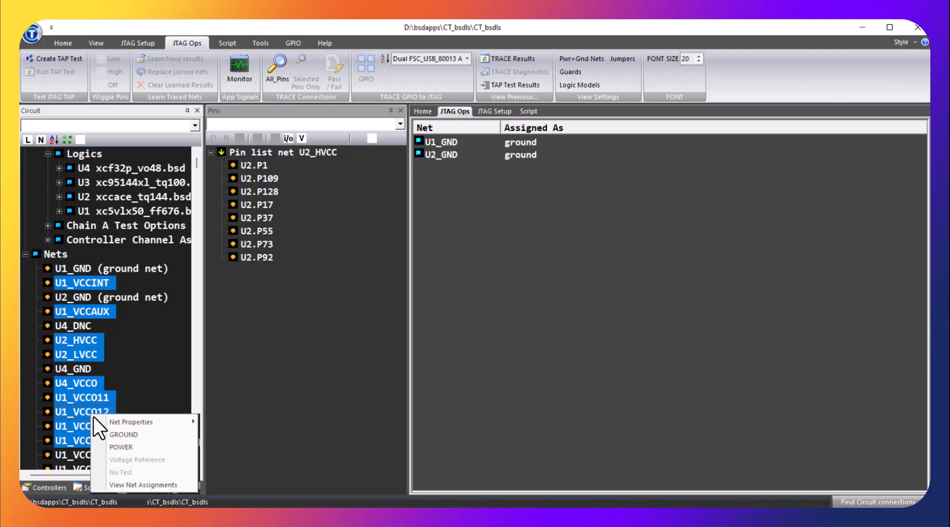
pyautogui.click(128, 448)
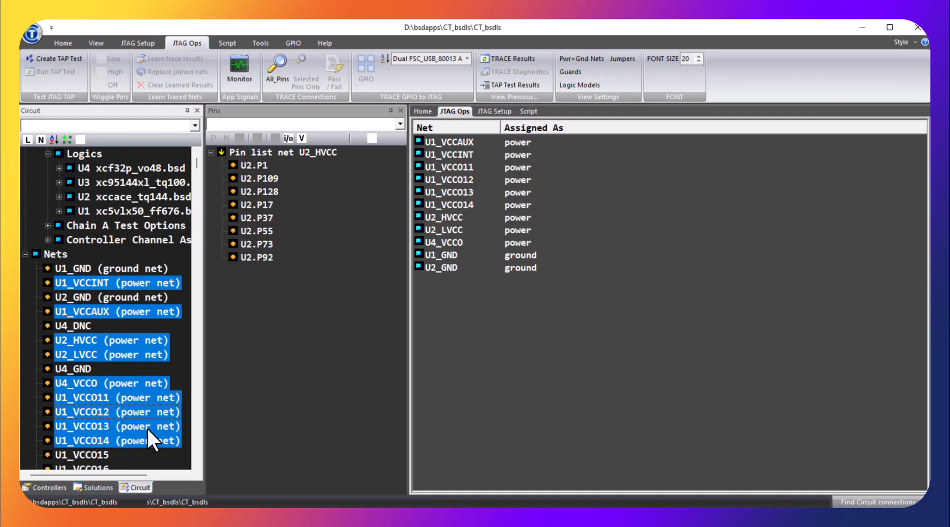
# Assign U4_GND as a ground net.
pyautogui.click(64, 369)
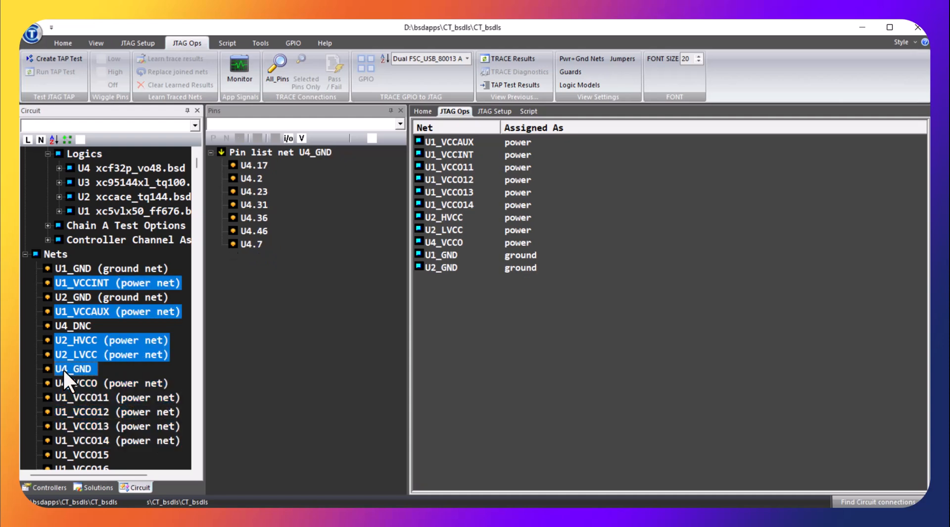
pyautogui.rightClick(64, 368)
pyautogui.click(88, 392)
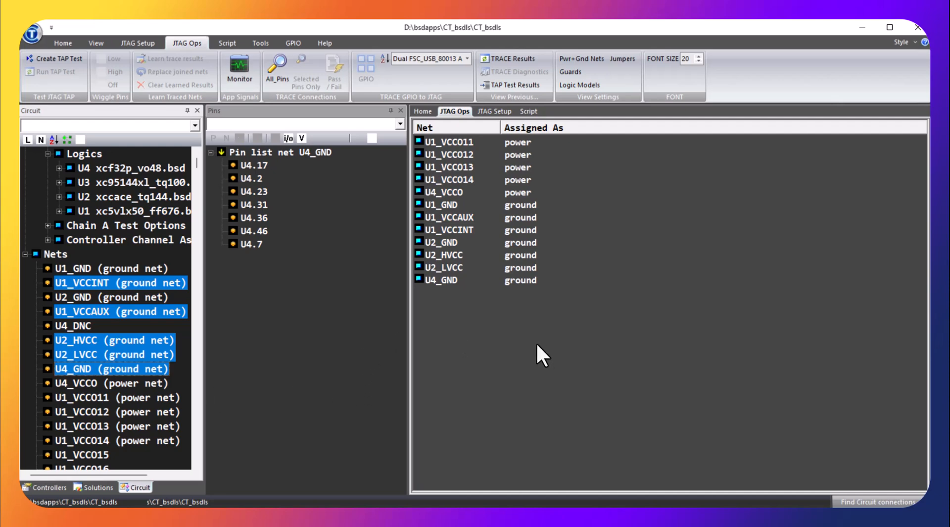
# Assign U4_VCCINT as a power net together with the still selected U1_VCCINT, U1_VCCAUX, U2_HVCC and U2_LVCC nets.
pyautogui.scroll(-3, 127, 373)
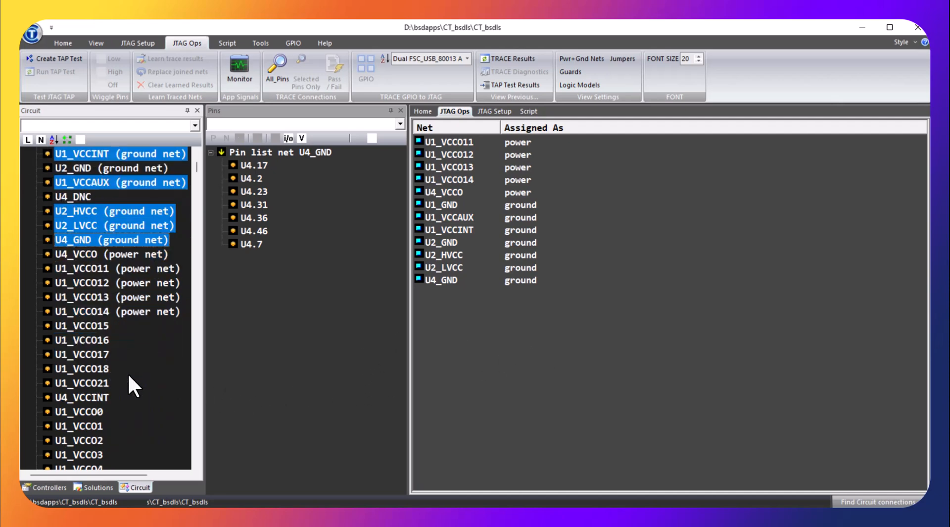
pyautogui.click(80, 399)
pyautogui.rightClick(80, 398)
pyautogui.click(130, 431)
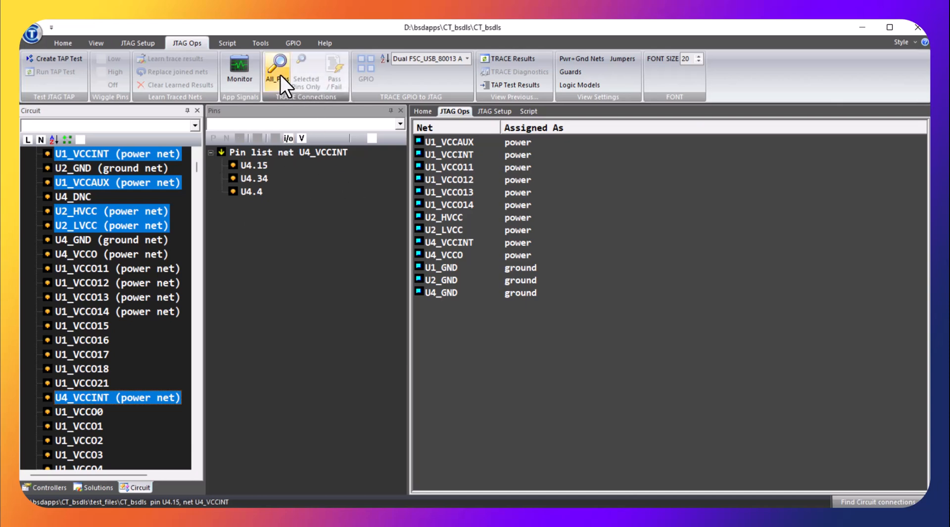
# Create the TAP test for the CT_bsdls project and run it twice on chain A.
pyautogui.click(66, 58)
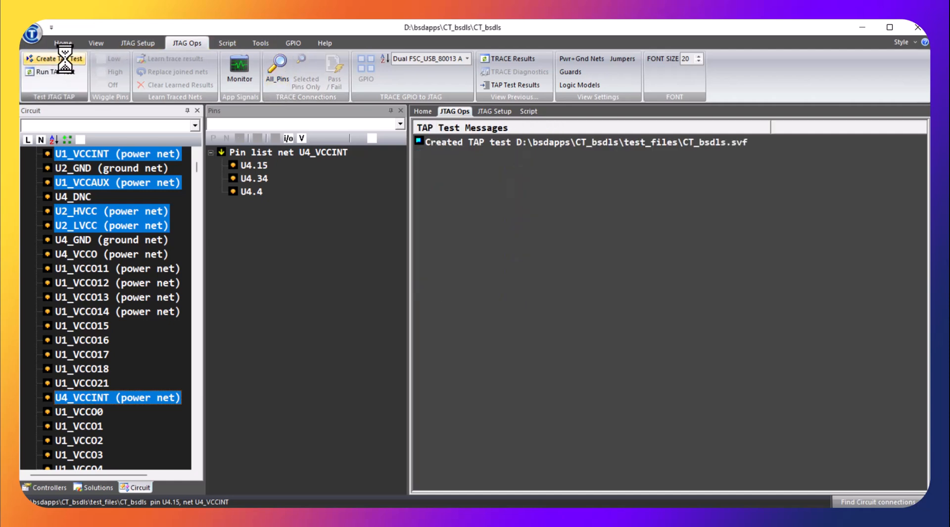
pyautogui.click(53, 71)
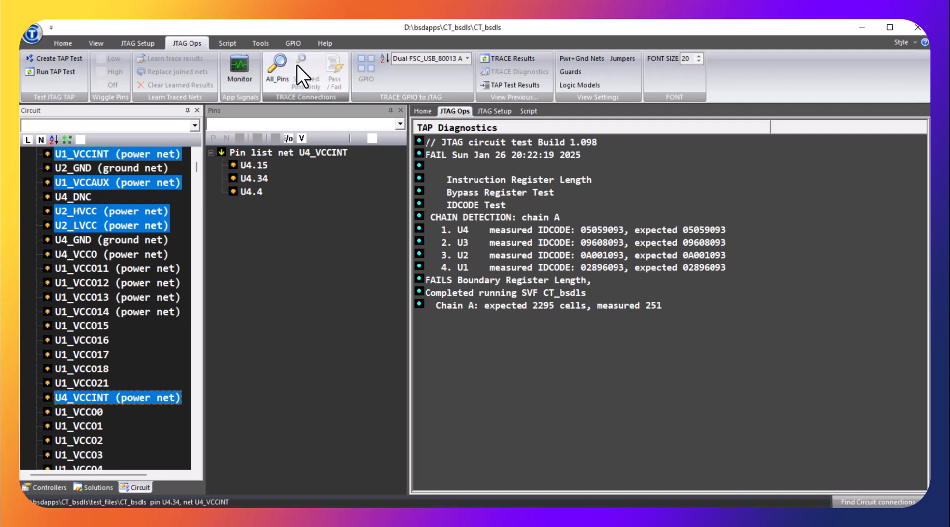
pyautogui.click(65, 69)
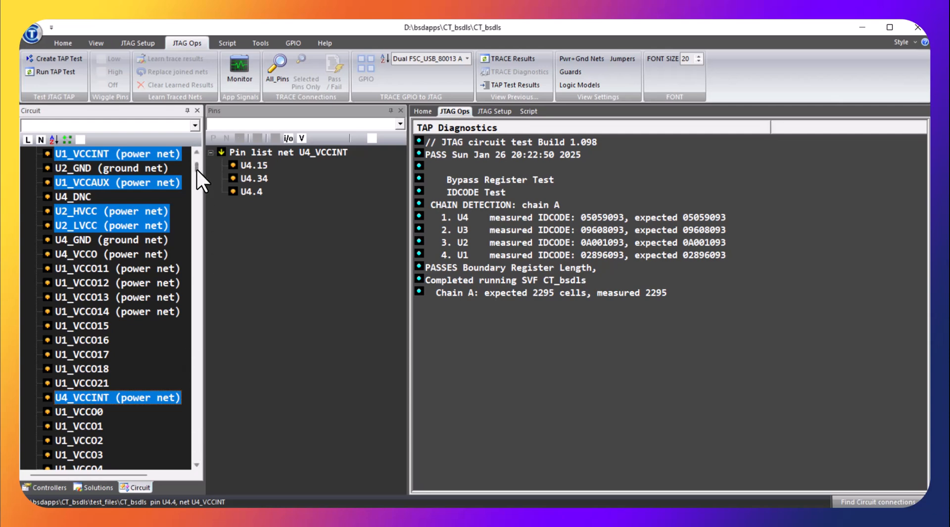
# Select U3 among the Chain A logics and trace the connections of all pins.
pyautogui.moveTo(196, 168); pyautogui.dragTo(200, 154)
pyautogui.click(88, 224)
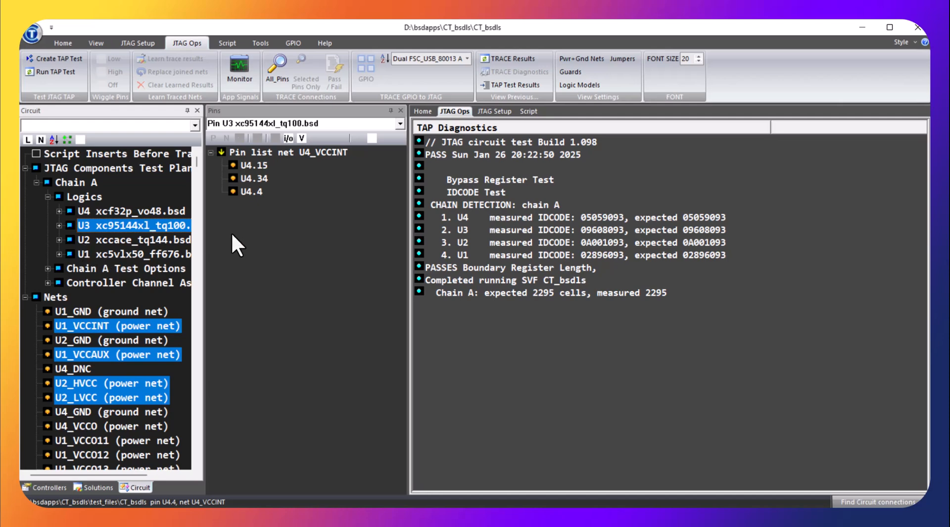
pyautogui.click(275, 69)
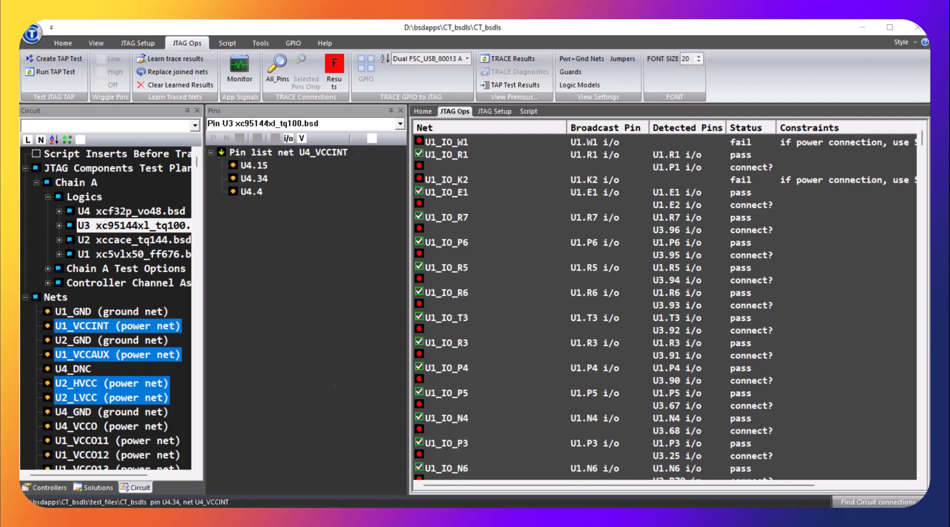
# Locate net U1_IO_R1 from the trace results and wiggle pin U1.R1 high and low.
pyautogui.click(494, 155)
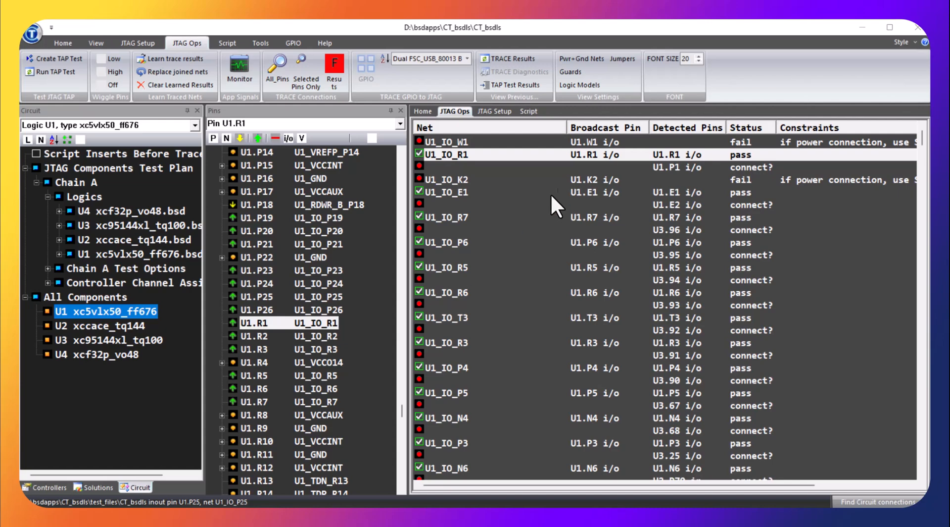
pyautogui.click(592, 155)
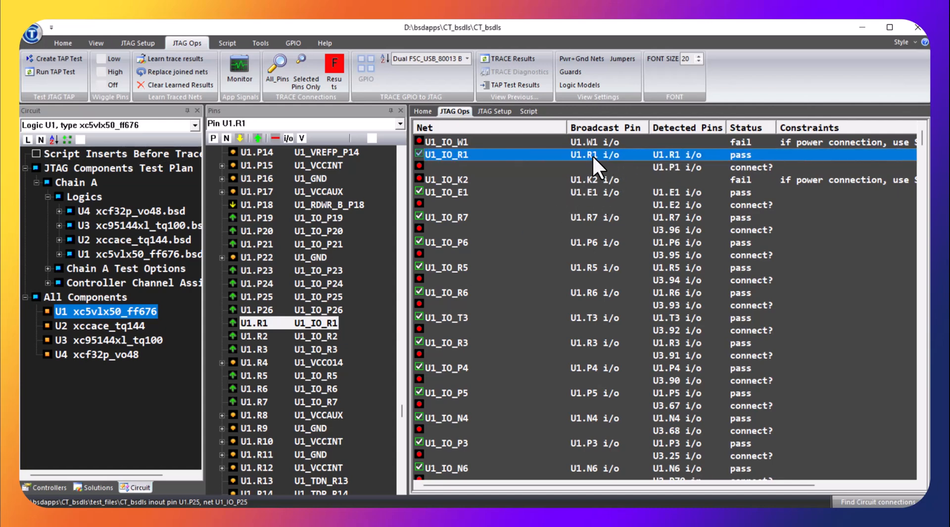
pyautogui.click(257, 139)
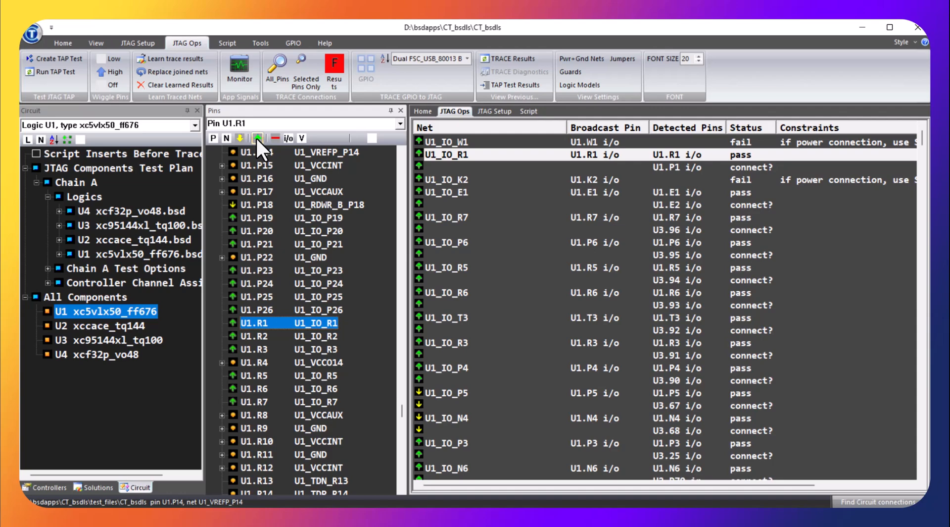
pyautogui.click(241, 137)
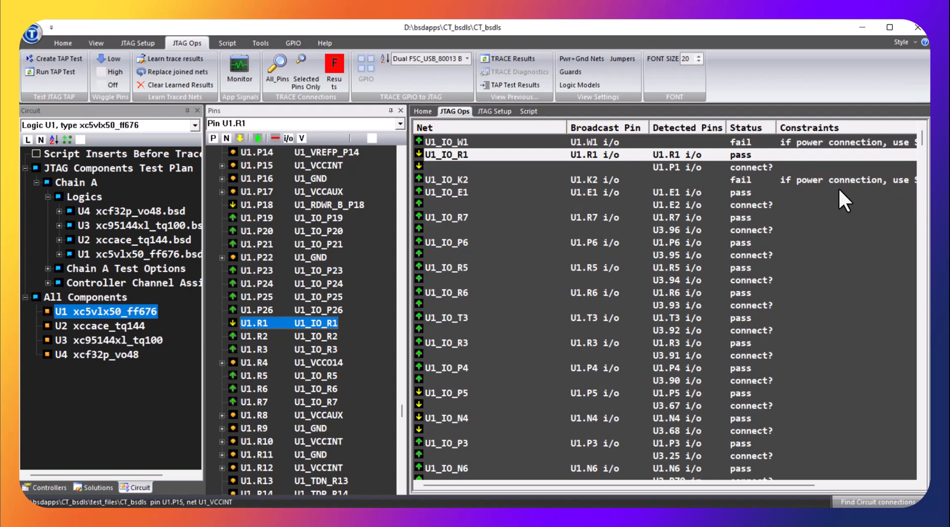
# Learn the trace results for all traced nets and run the trace of all pins again.
pyautogui.rightClick(758, 166)
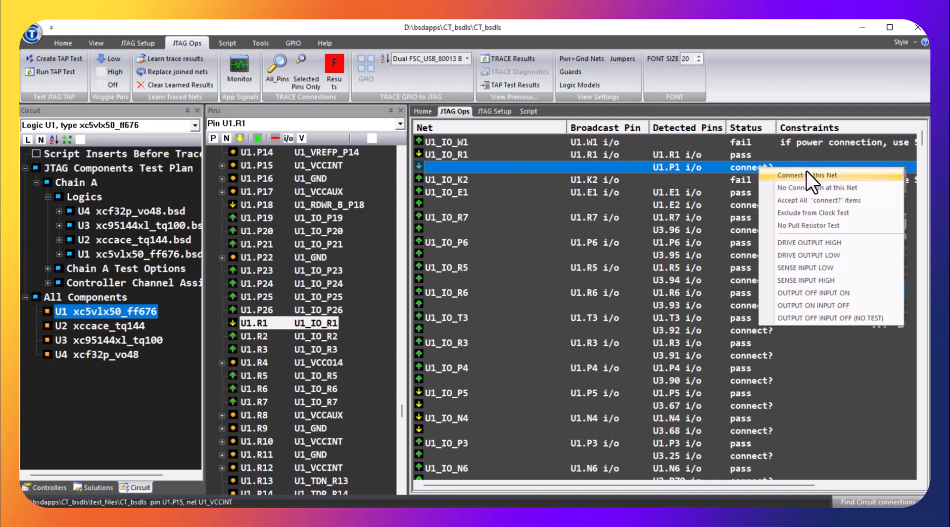
pyautogui.click(829, 347)
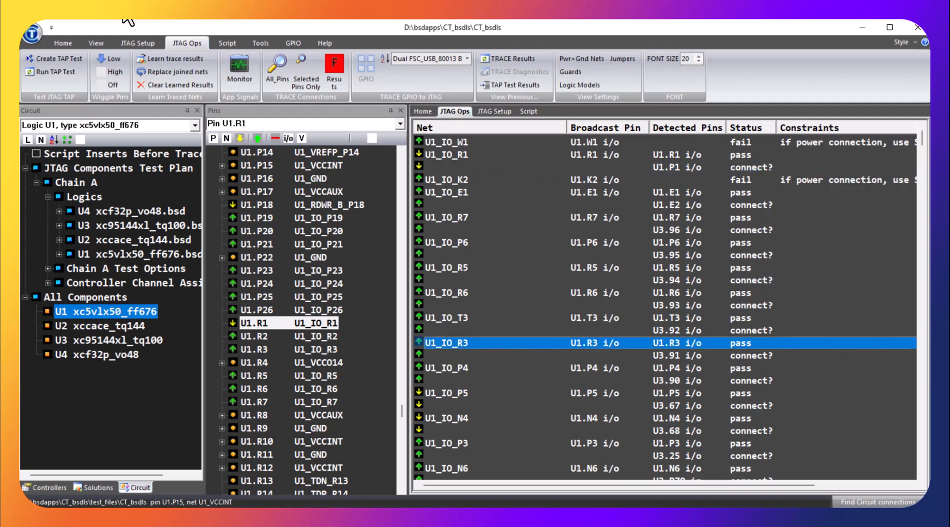
pyautogui.click(163, 58)
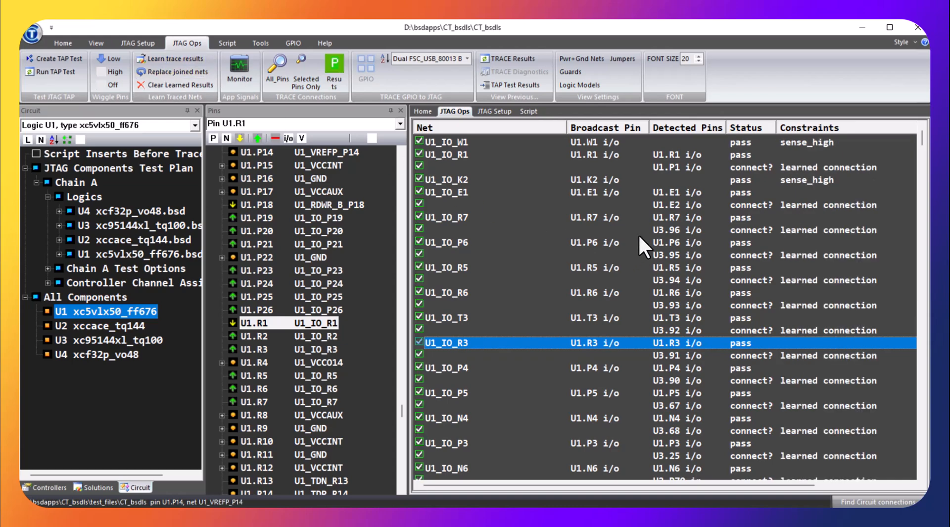
pyautogui.scroll(-10, 639, 234)
pyautogui.scroll(10, 643, 227)
pyautogui.click(275, 64)
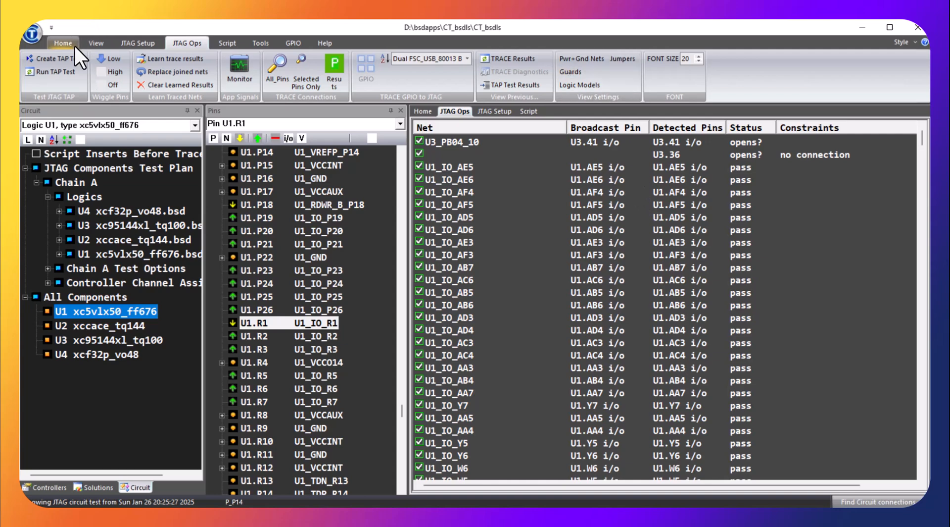
# Close the current project and reopen the CT_bsdls test from the D:\bsdapps\CT_bsdls project folder.
pyautogui.click(32, 33)
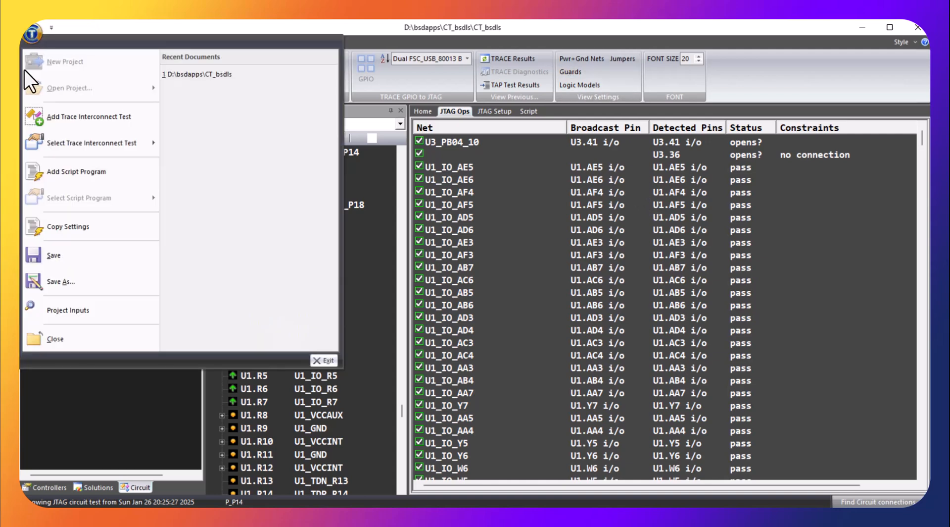
pyautogui.click(54, 338)
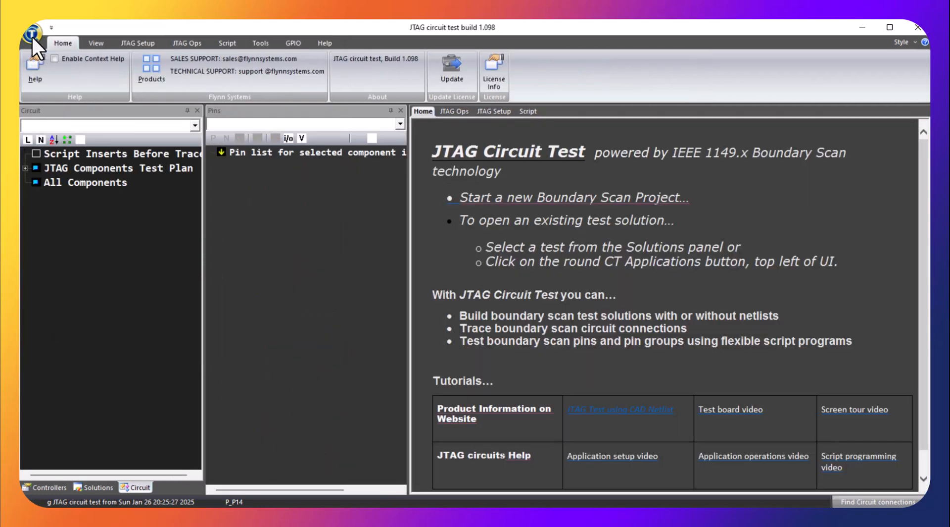
pyautogui.click(95, 487)
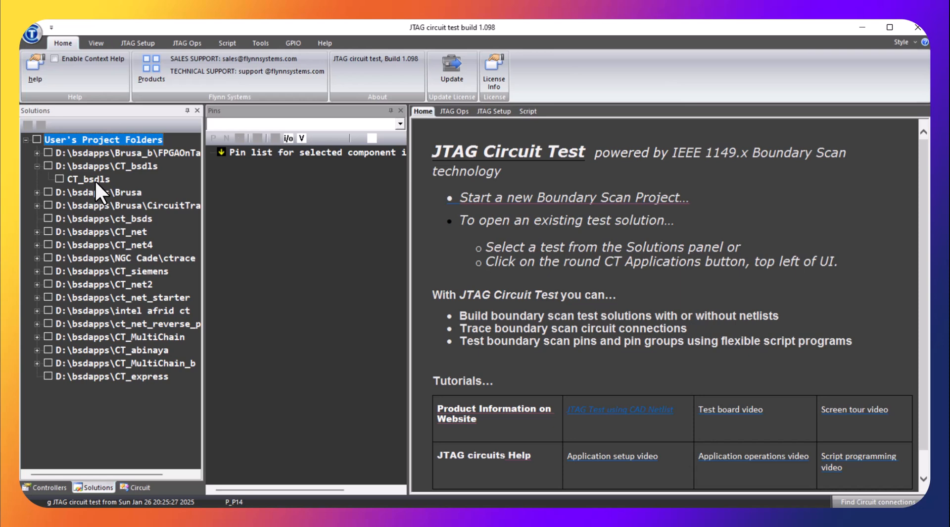
pyautogui.click(31, 35)
pyautogui.moveTo(134, 88)
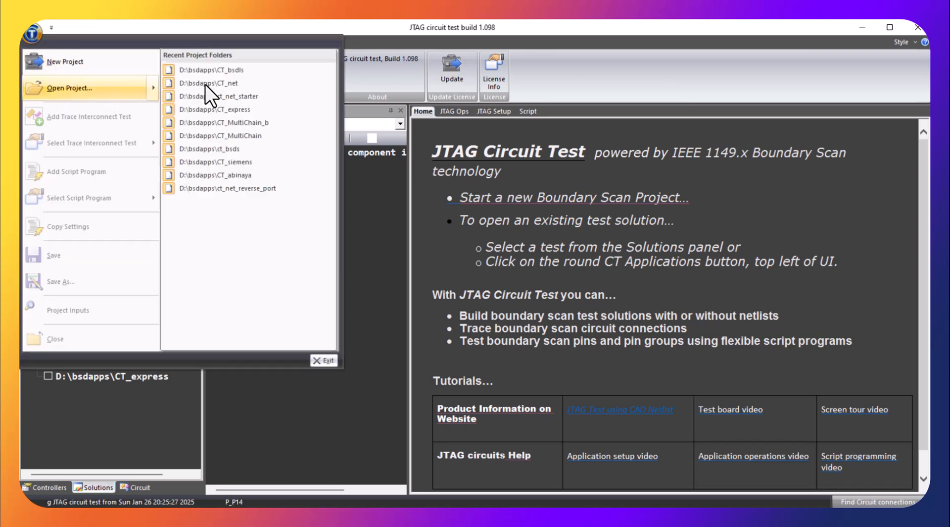
pyautogui.click(648, 75)
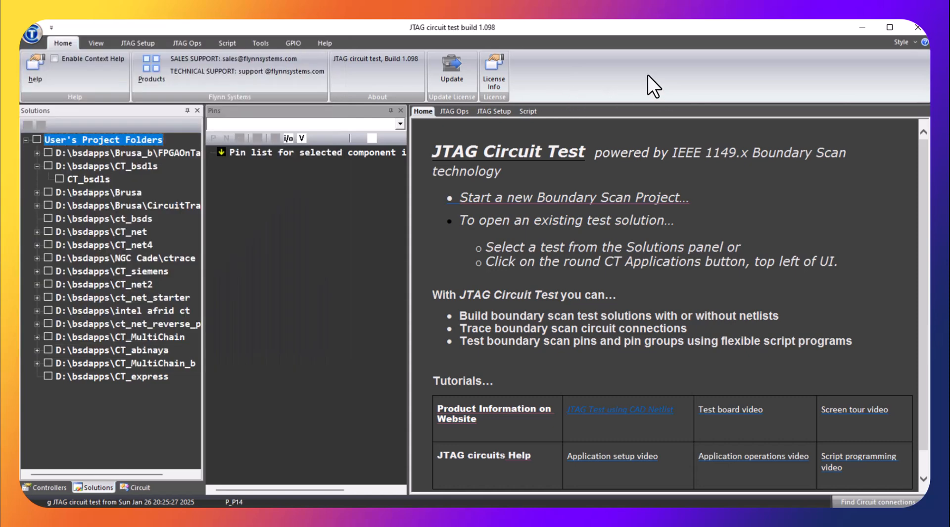
pyautogui.doubleClick(93, 178)
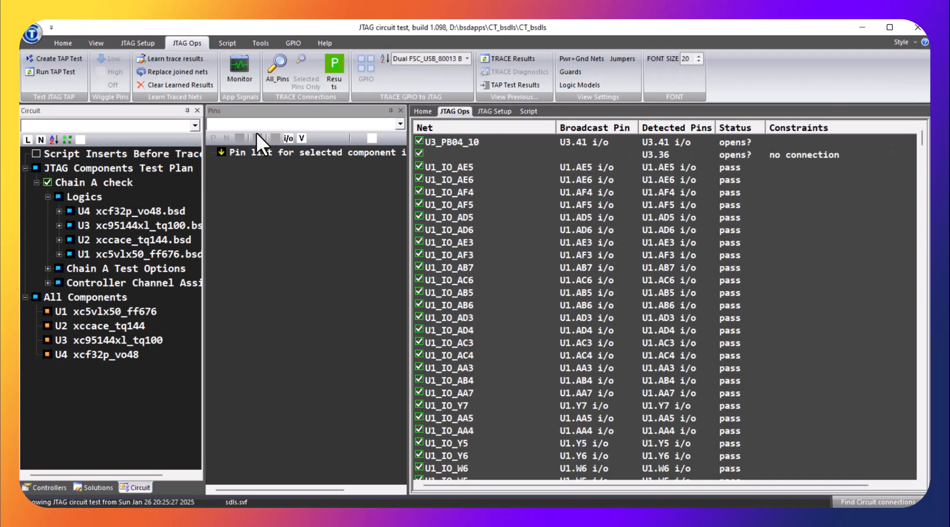
# Trace the connections of all pins three more times on the reopened CT_bsdls test.
pyautogui.click(274, 72)
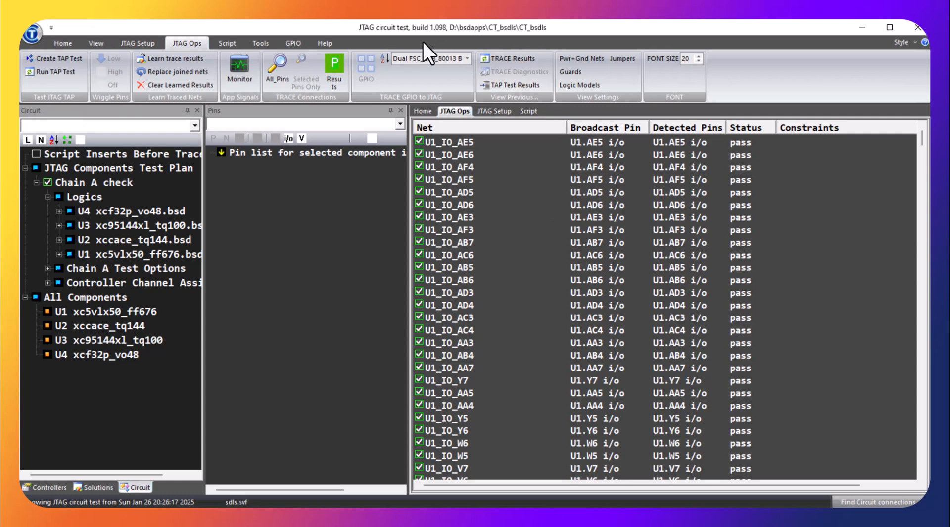
pyautogui.click(276, 70)
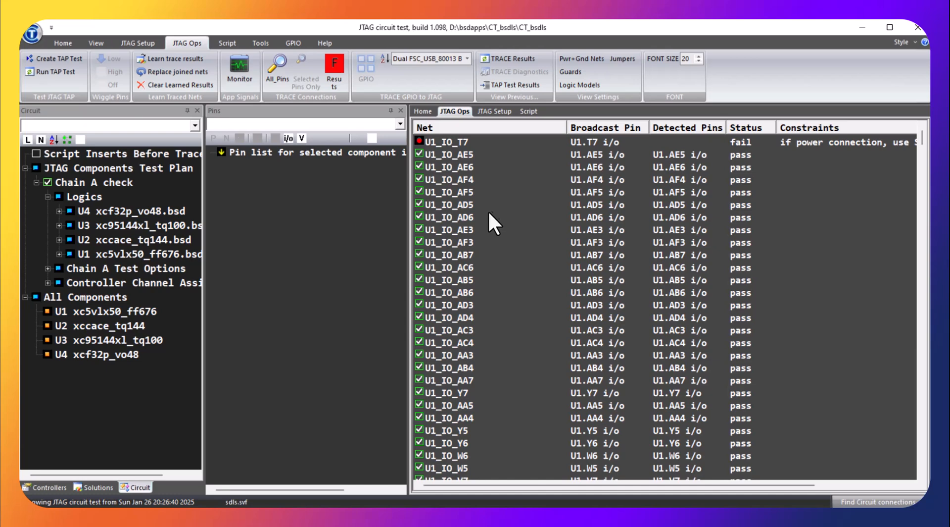
pyautogui.click(276, 62)
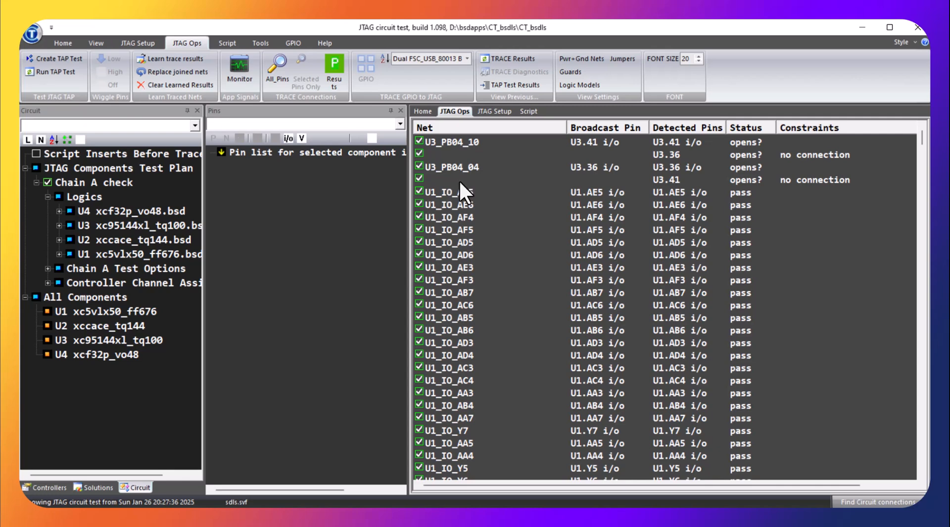
# Select pin U3.8 of component U3 from the circuit's pin list and trace the connections of that pin only.
pyautogui.click(96, 487)
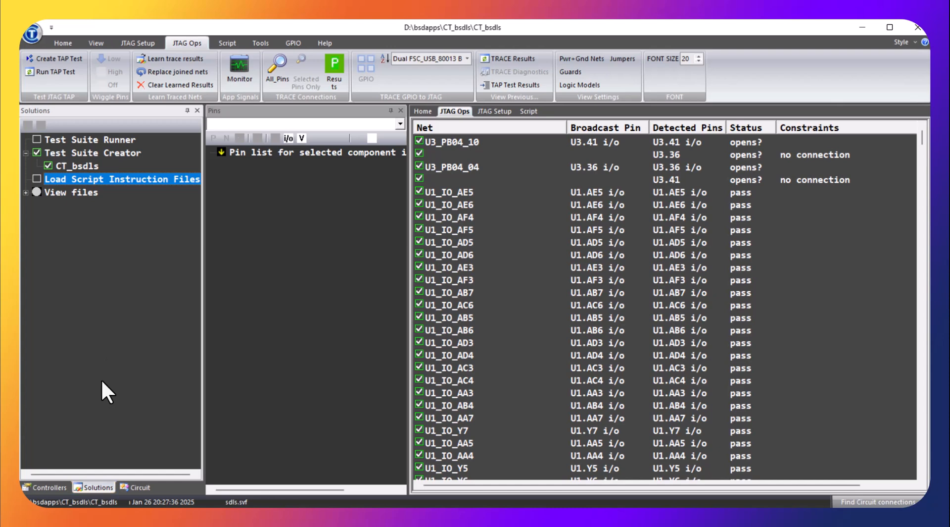
pyautogui.click(141, 483)
pyautogui.click(99, 227)
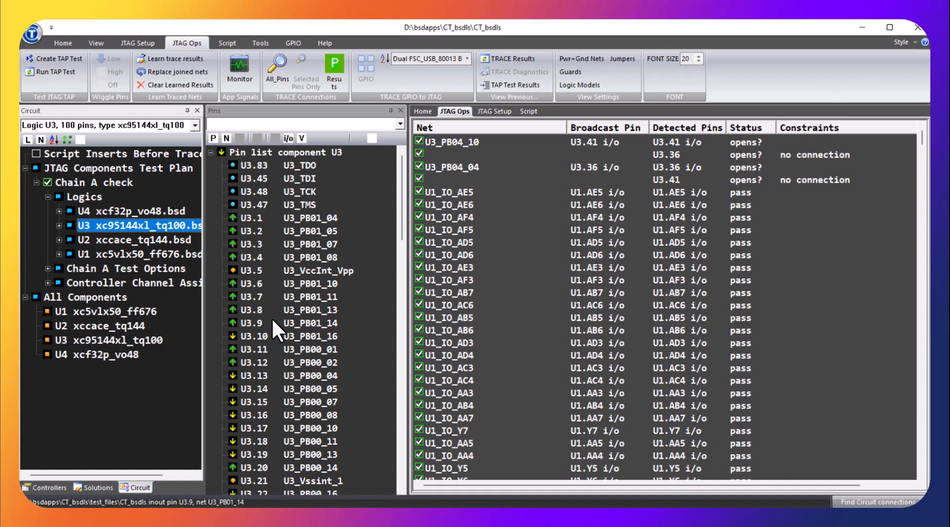
pyautogui.click(254, 309)
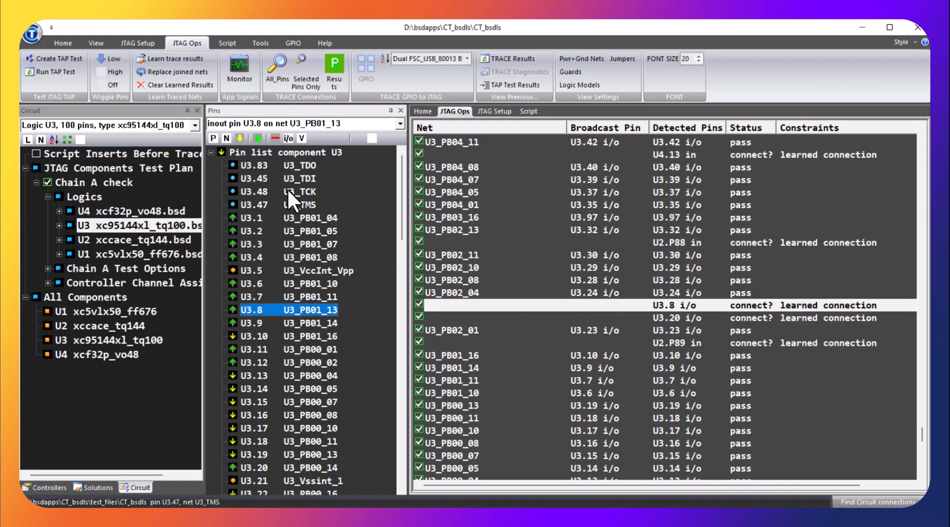
pyautogui.click(303, 65)
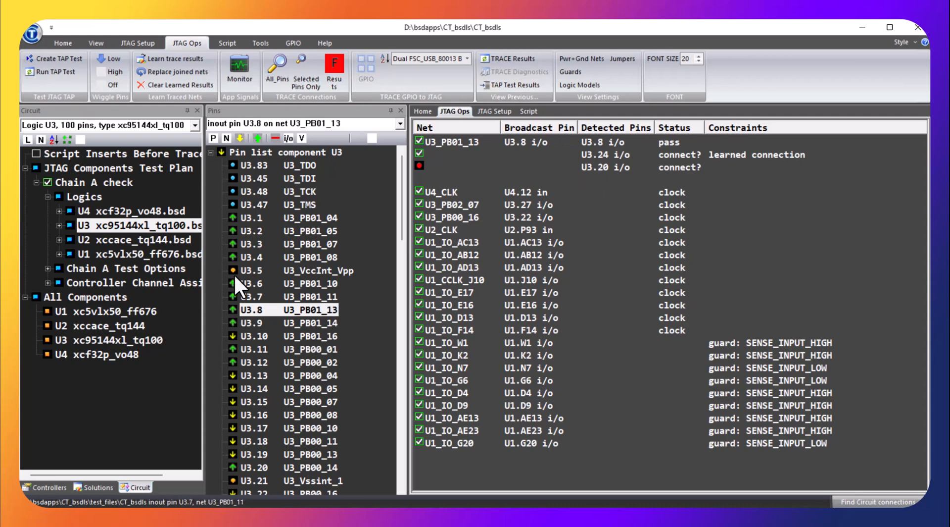
# Wiggle pin U3.8 low and high, and run the connection trace on all pins again.
pyautogui.click(241, 135)
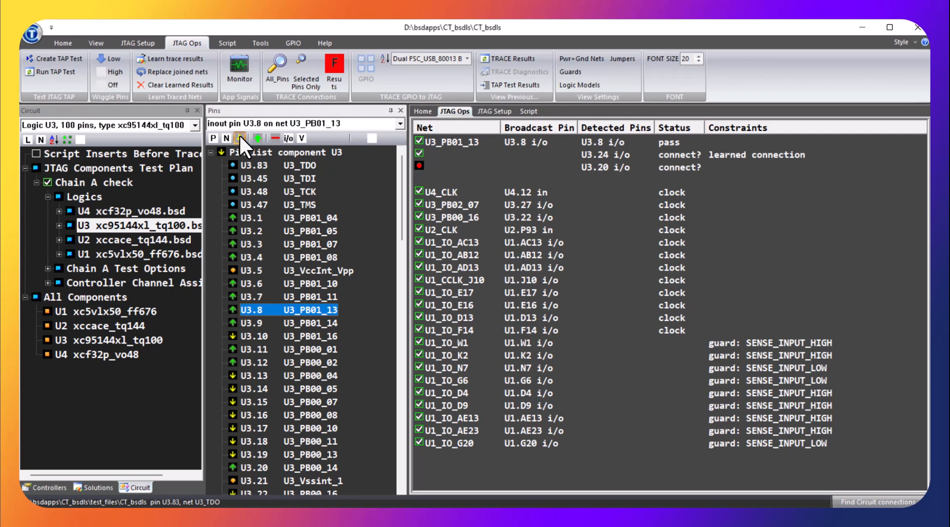
pyautogui.click(240, 138)
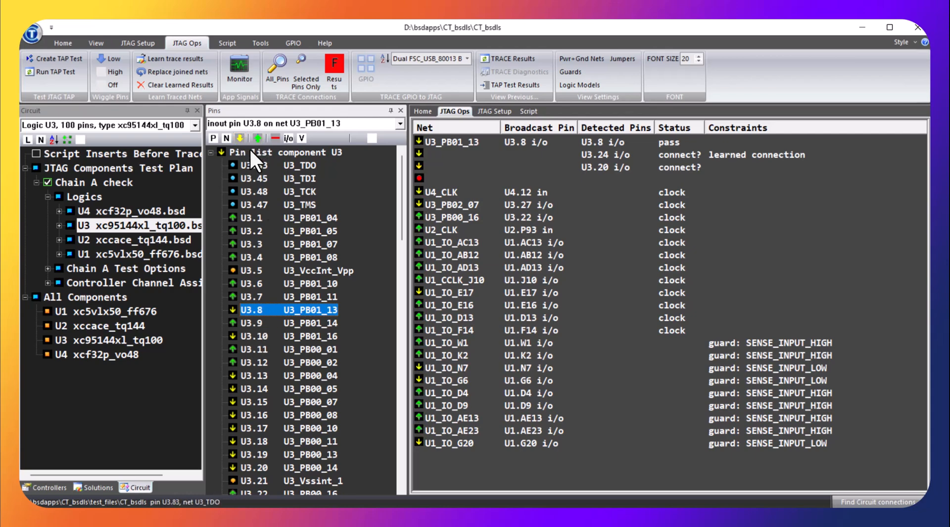
pyautogui.click(257, 137)
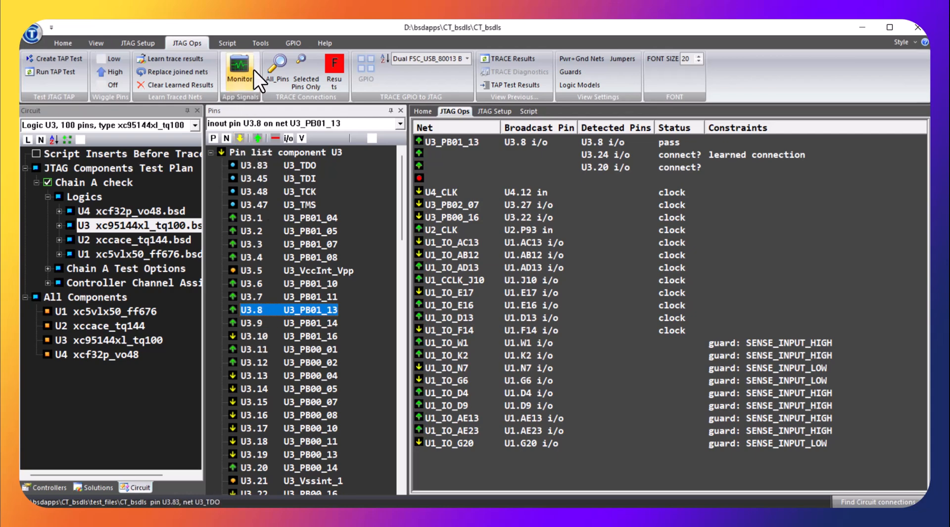
pyautogui.click(280, 73)
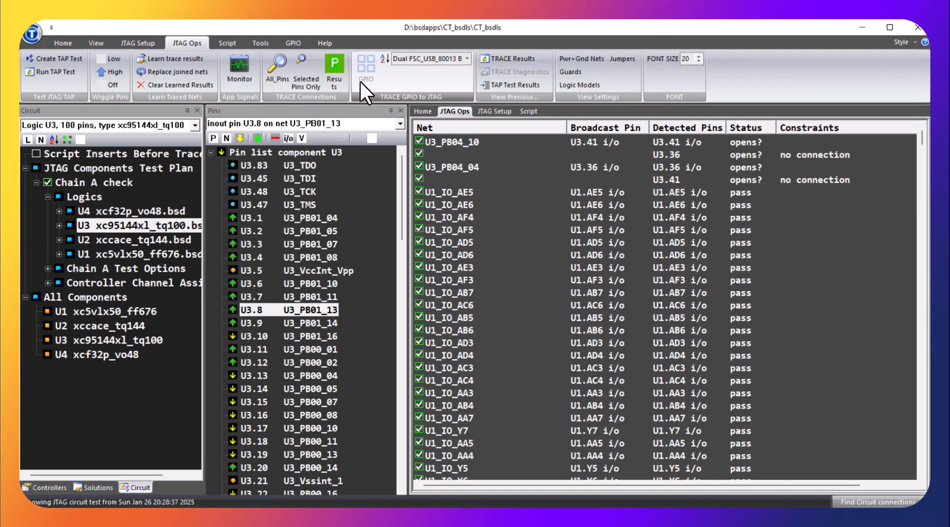
# Monitor the application signals, place pin U3.8 in the monitor watch list, and stop the sampling.
pyautogui.click(245, 70)
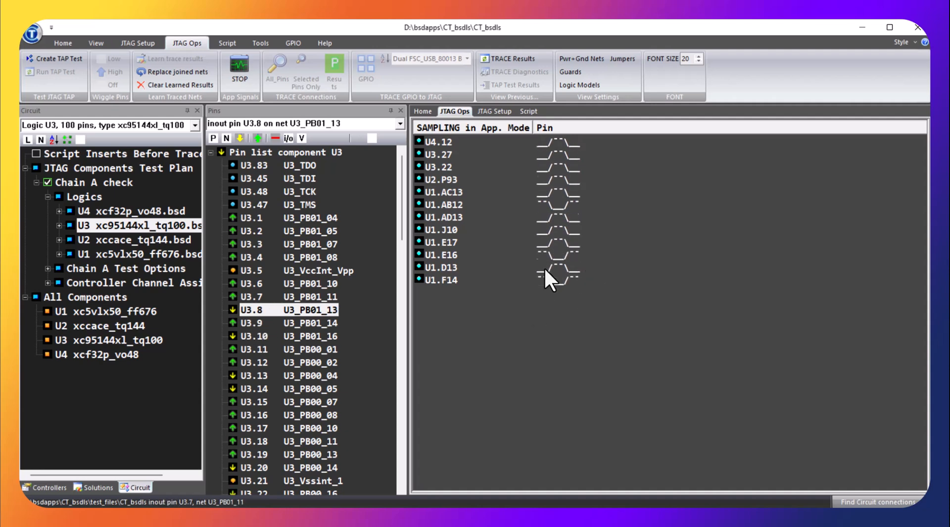
pyautogui.rightClick(252, 308)
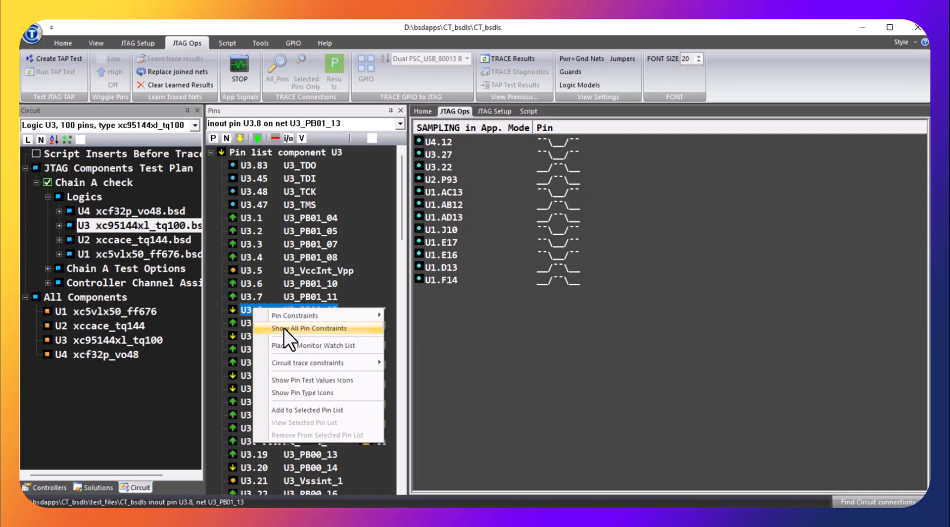
pyautogui.click(294, 347)
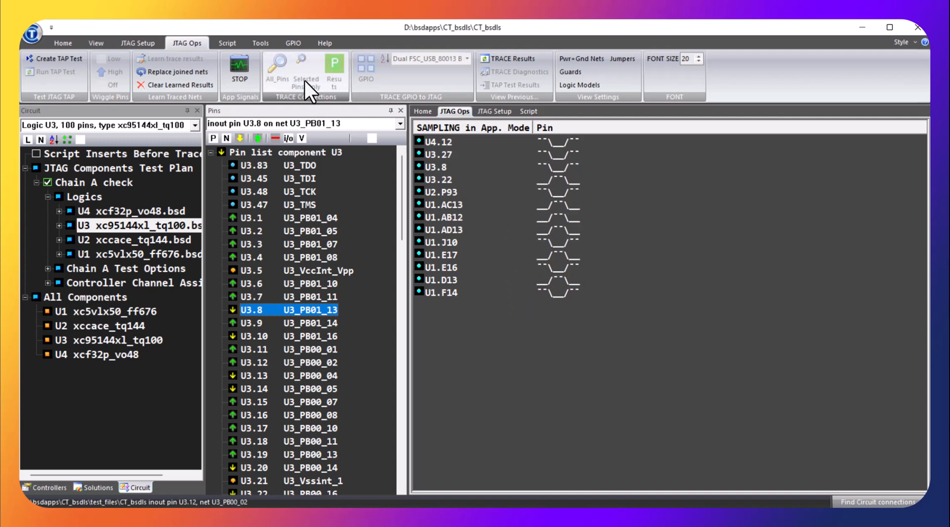
pyautogui.click(242, 64)
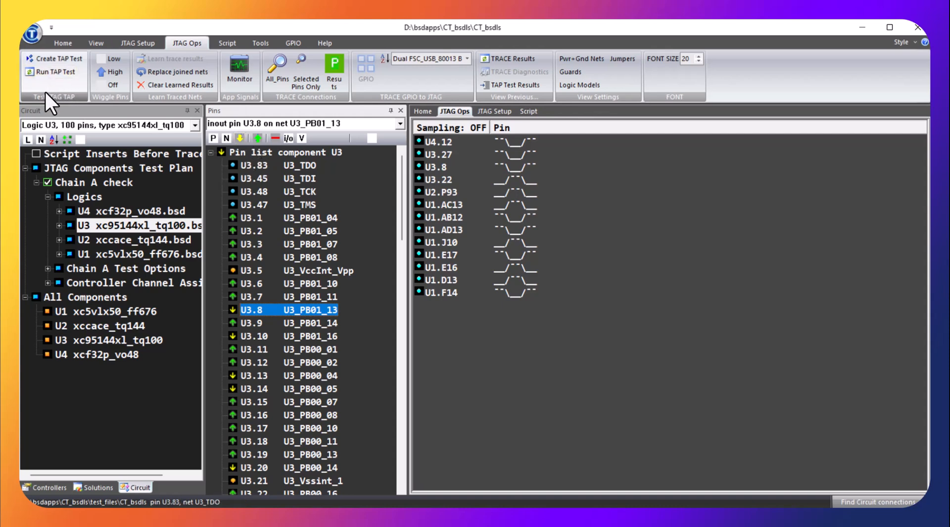
# Run the TAP test of the CT_bsdls chain three times.
pyautogui.click(46, 73)
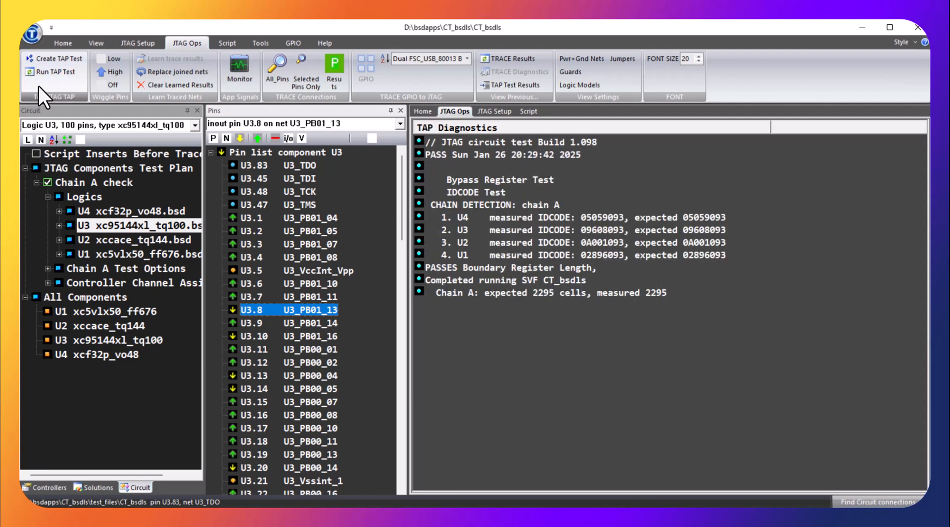
pyautogui.click(47, 71)
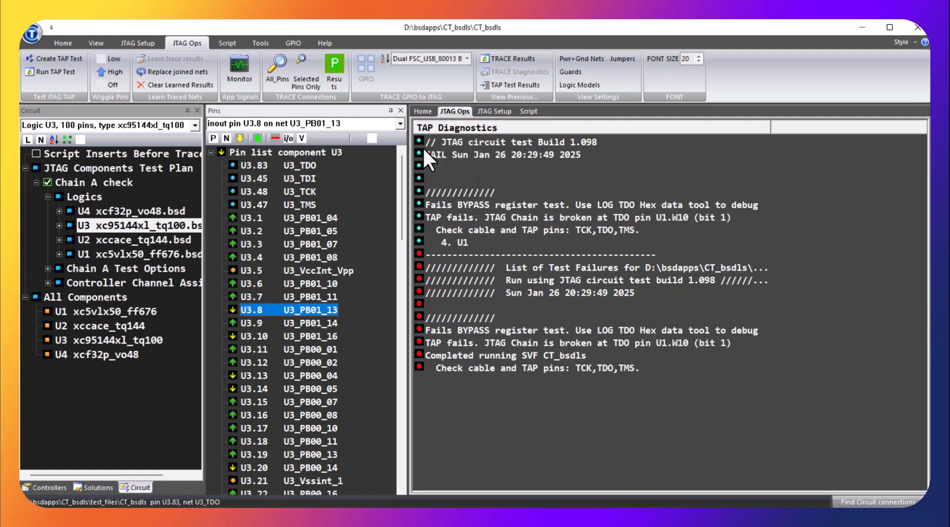
pyautogui.click(49, 71)
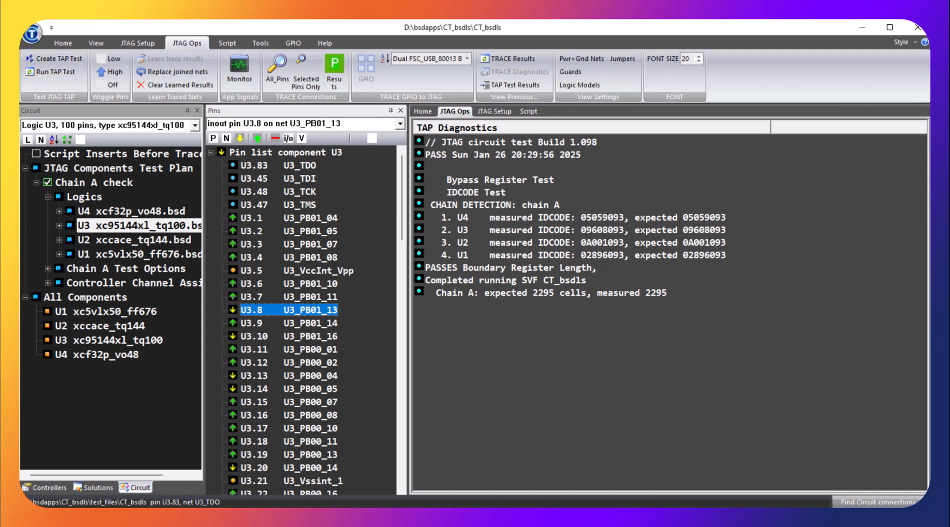
# Add the CT_bsdls test to the Test Suite Runner, enable both the runner and the test, and run the suite.
pyautogui.click(98, 488)
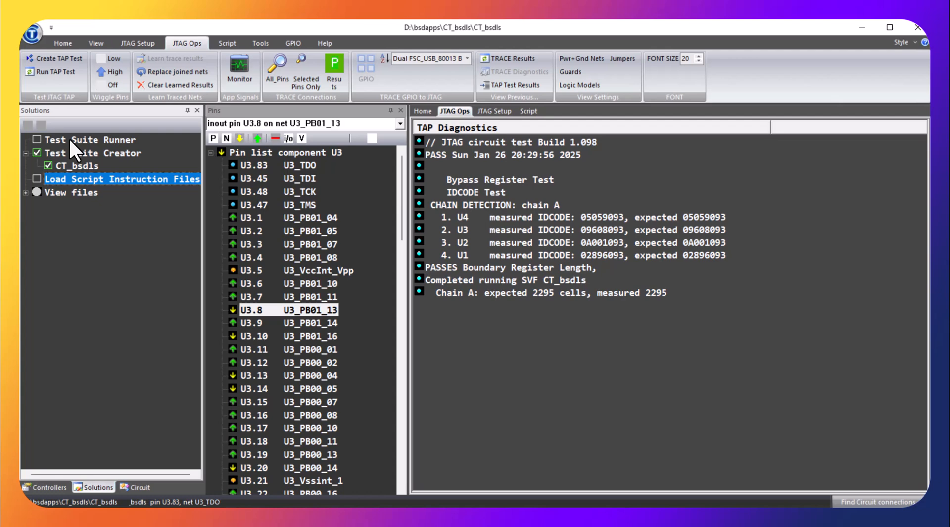
pyautogui.rightClick(68, 164)
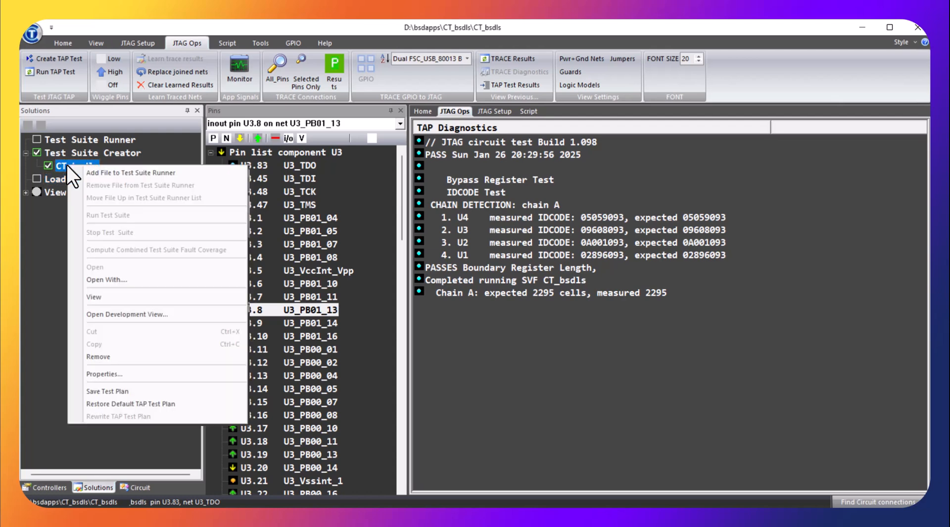
pyautogui.click(103, 174)
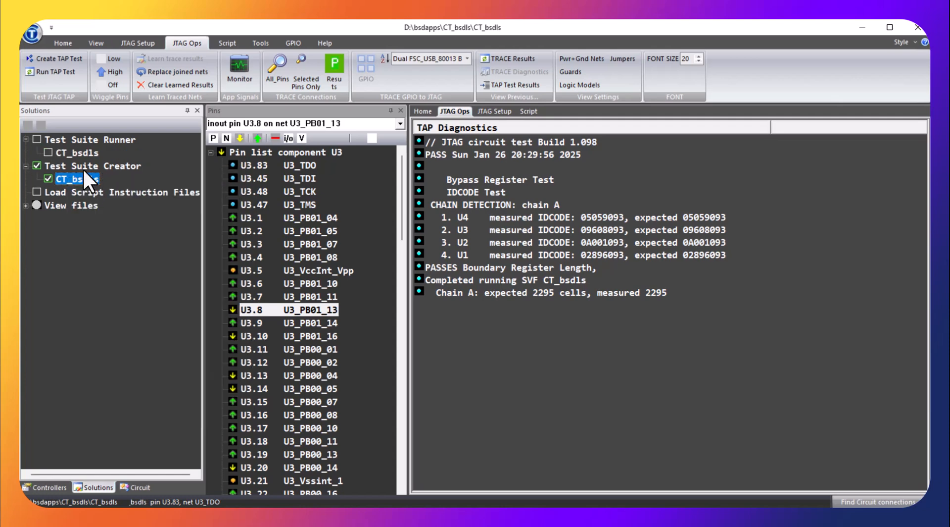
pyautogui.click(36, 140)
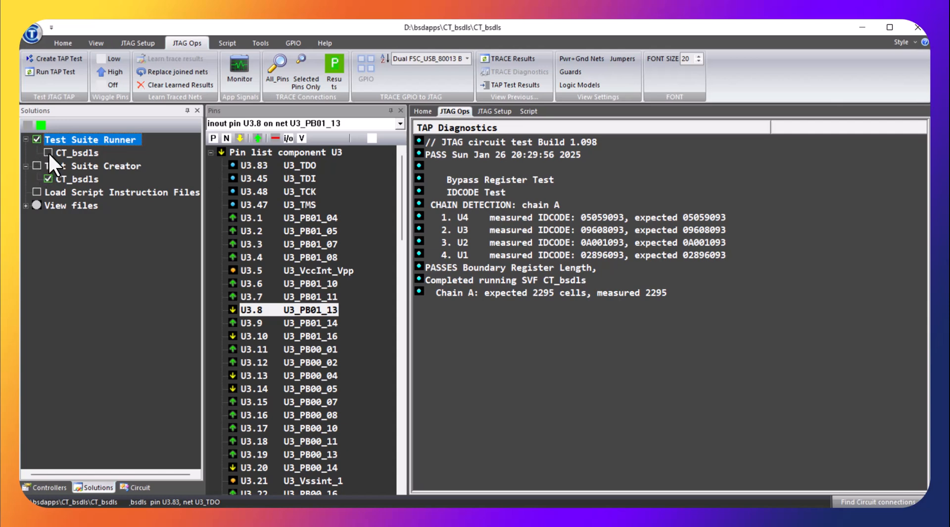
pyautogui.click(48, 153)
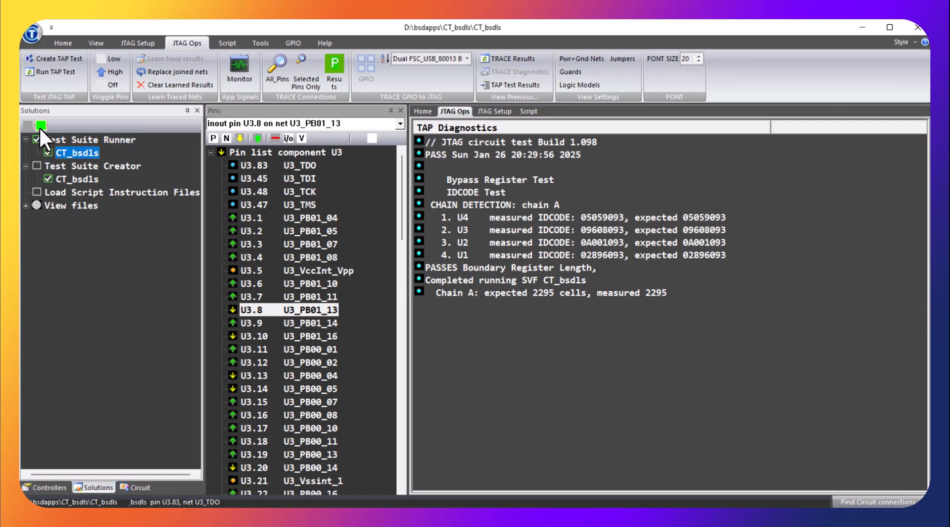
pyautogui.click(41, 125)
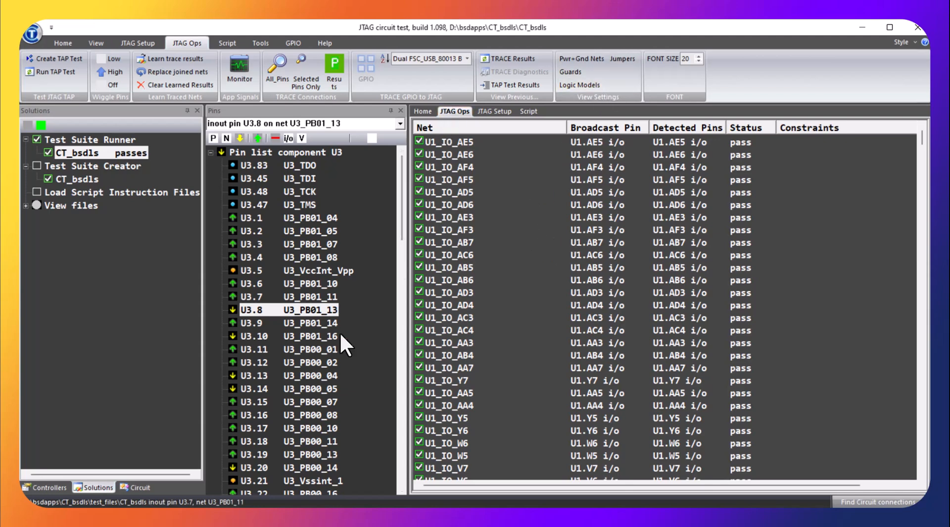
# View the BSDL file xc5vlx50_ff676.bsd from its beginning and switch to the script editor.
pyautogui.click(25, 206)
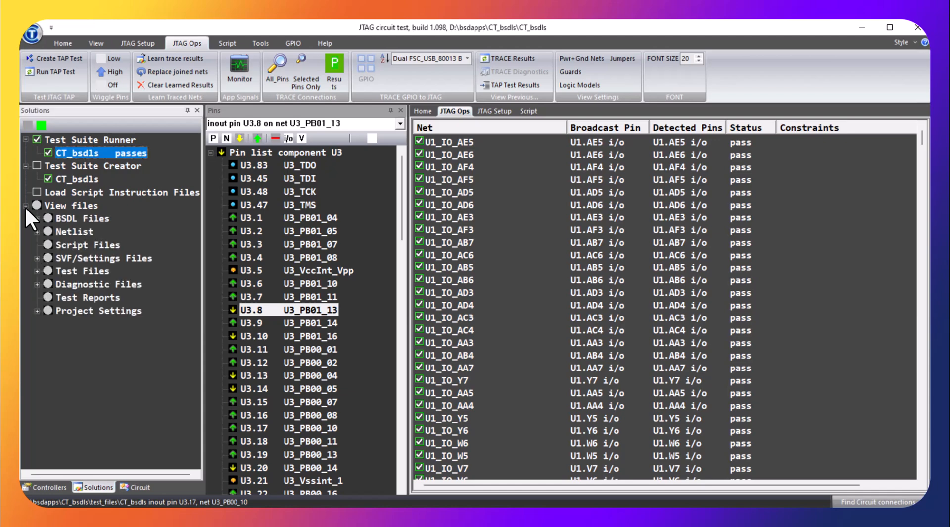
pyautogui.click(36, 219)
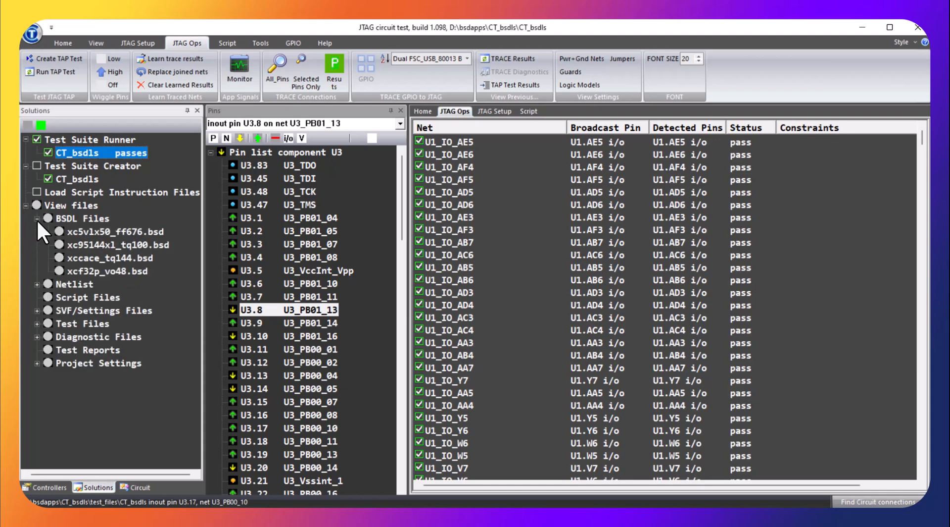
pyautogui.doubleClick(91, 231)
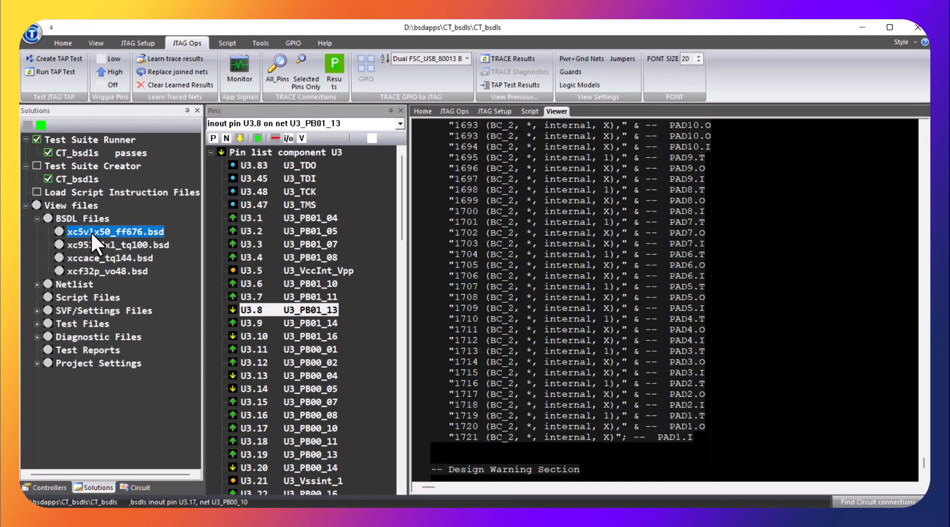
pyautogui.scroll(20, 864, 241)
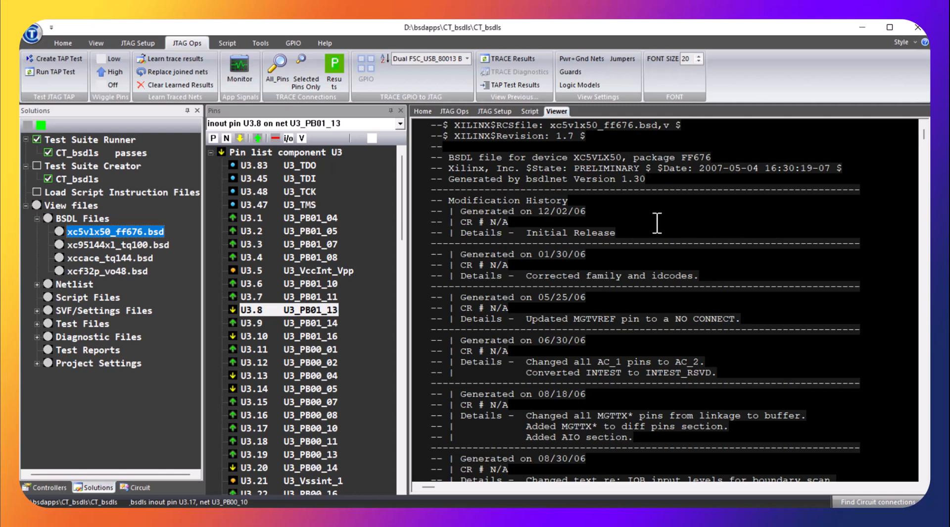
pyautogui.click(531, 111)
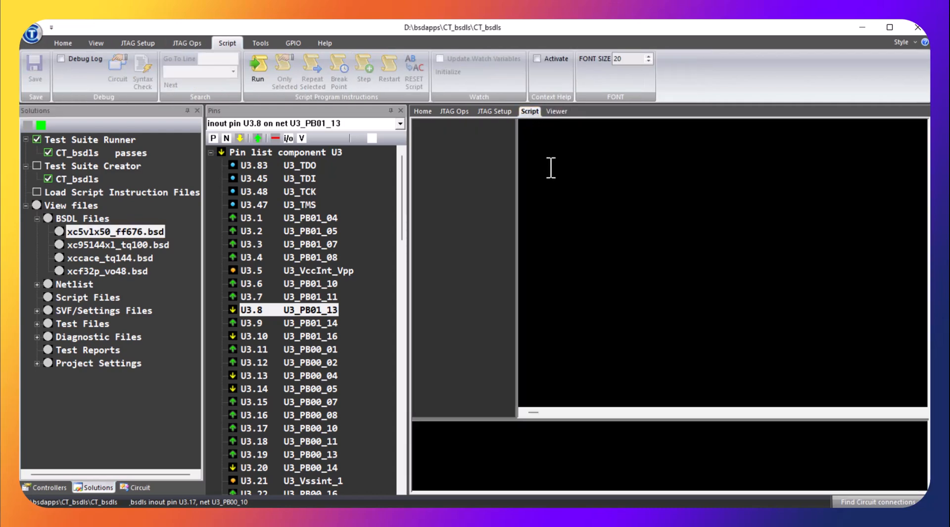